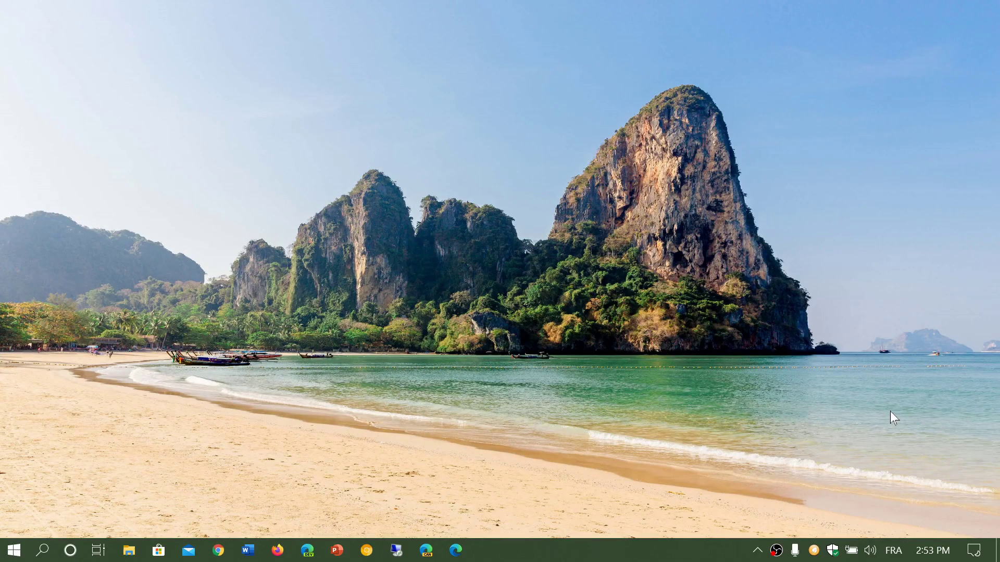
# Preview the Start menu and Action Center, ending with the Start menu open again
pyautogui.click(19, 555)
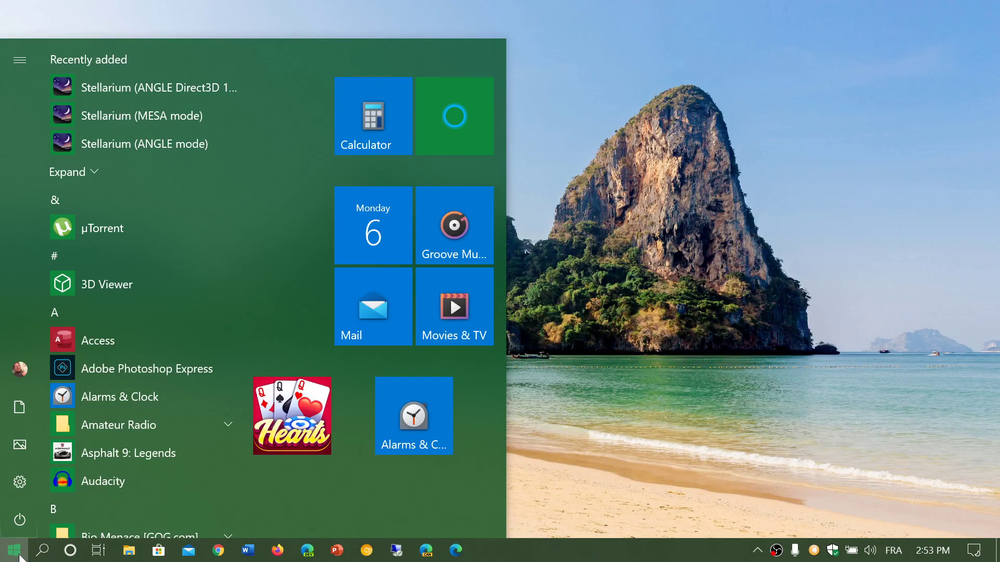
pyautogui.click(857, 279)
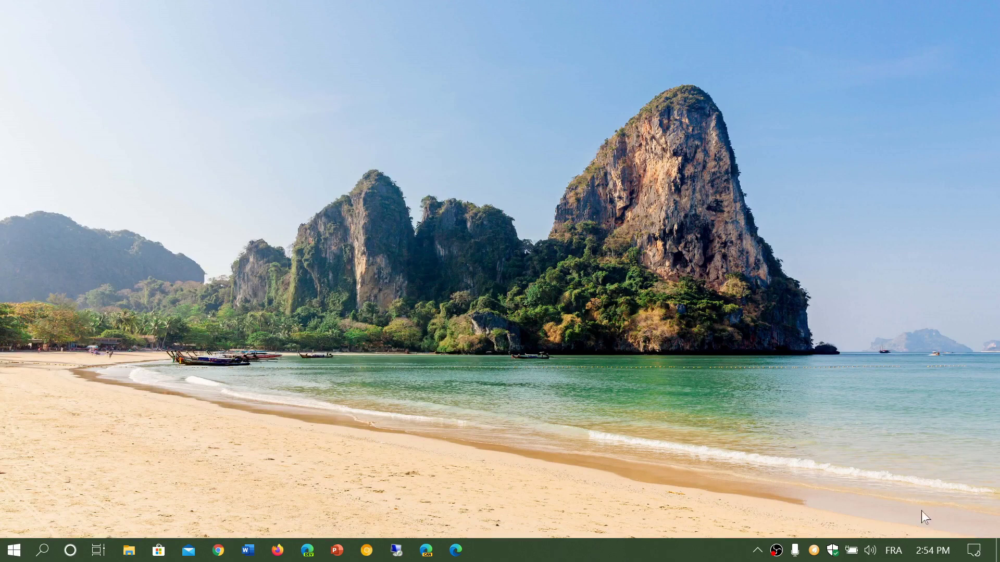
pyautogui.click(974, 550)
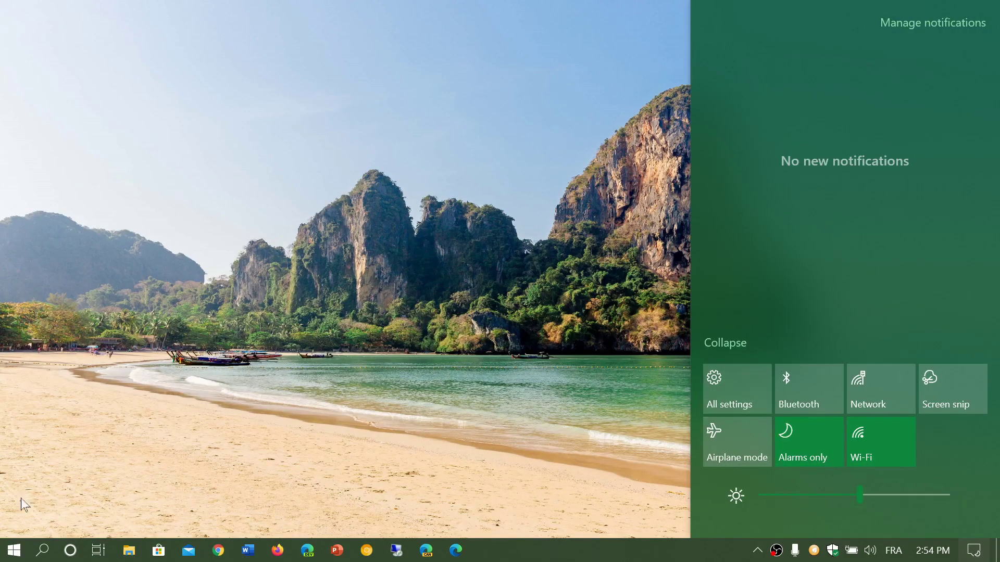
pyautogui.click(14, 551)
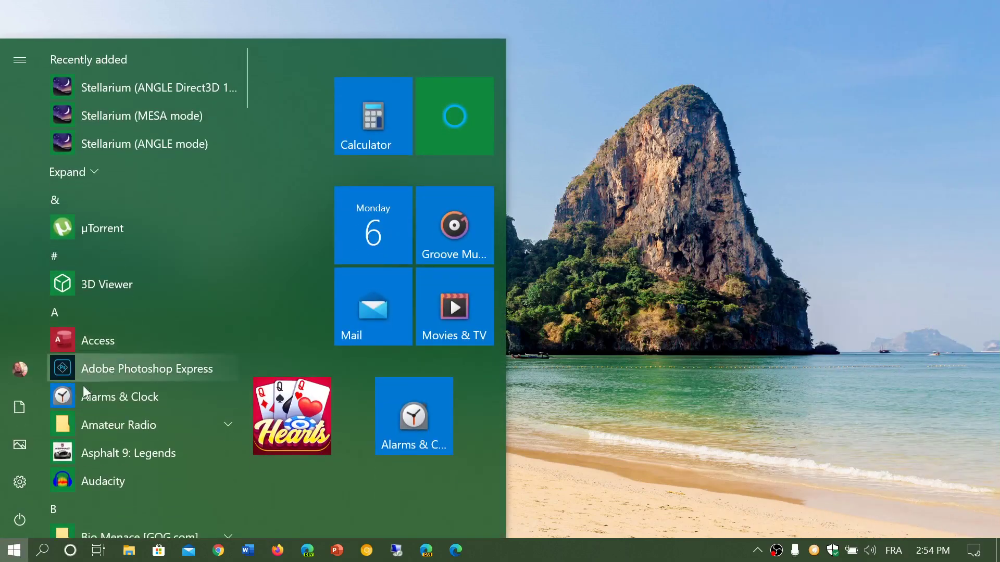
# Open Settings and go to Personalization > Start, scrolling through its toggles
pyautogui.moveTo(23, 484)
pyautogui.click(80, 478)
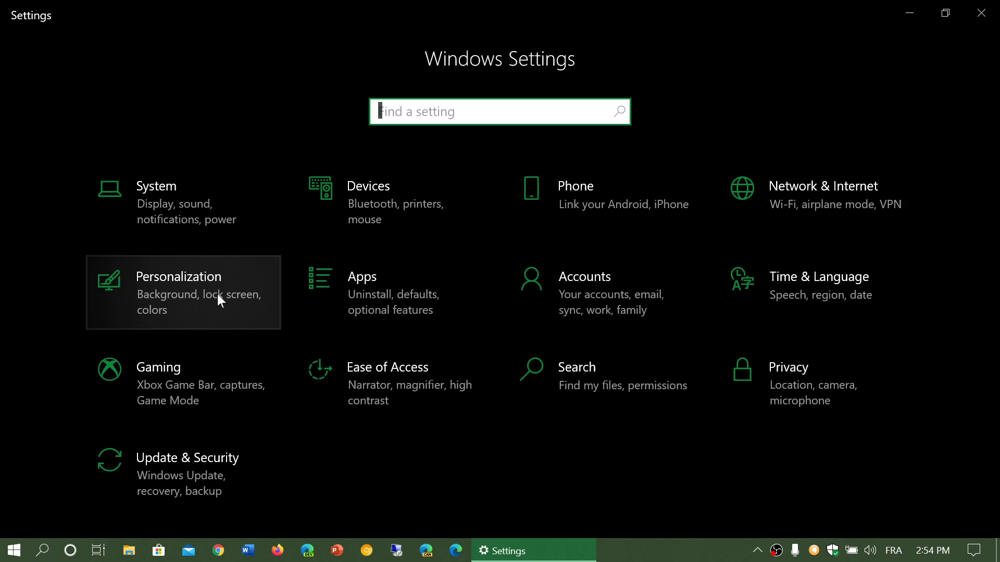
pyautogui.click(217, 294)
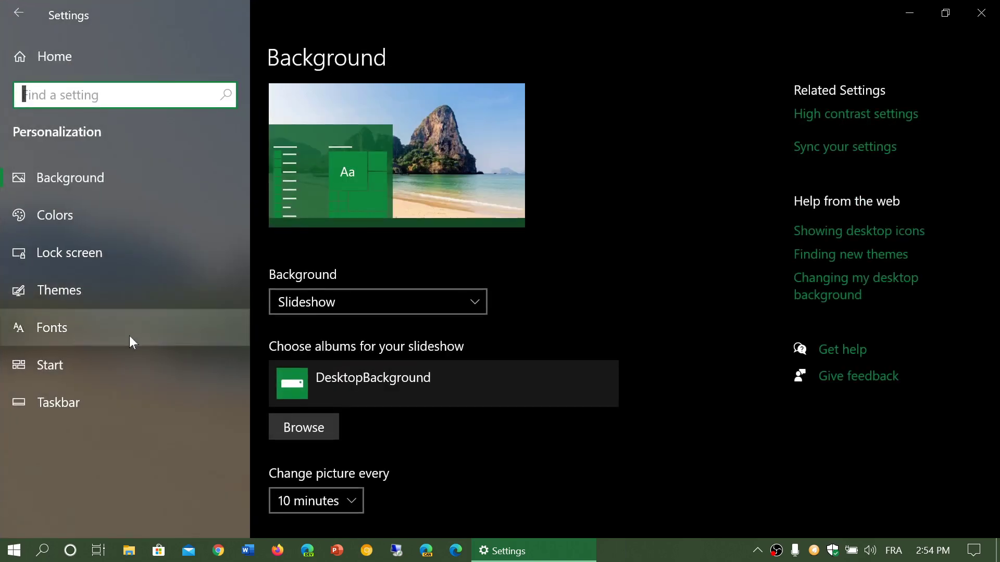
pyautogui.click(114, 358)
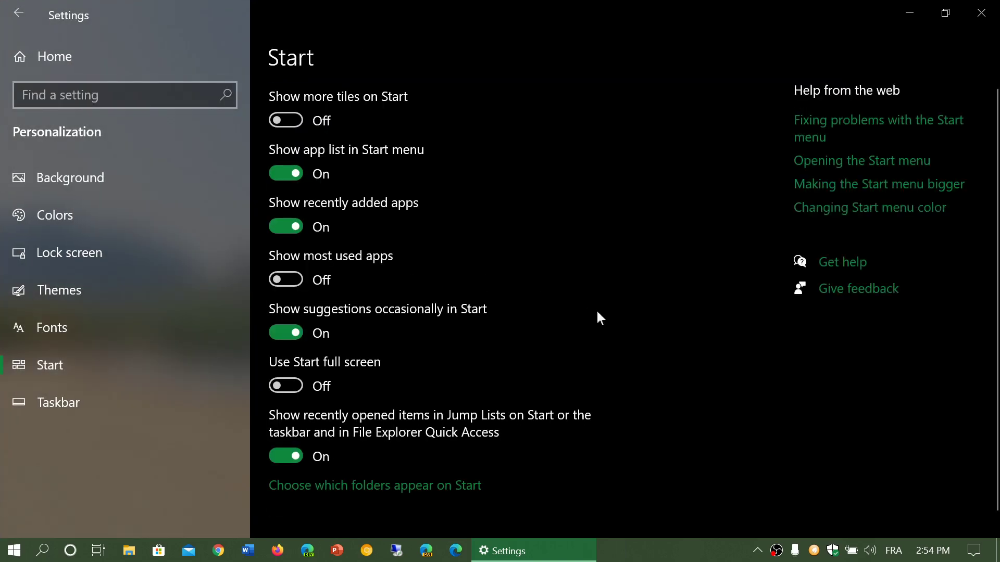
pyautogui.scroll(-3, 598, 312)
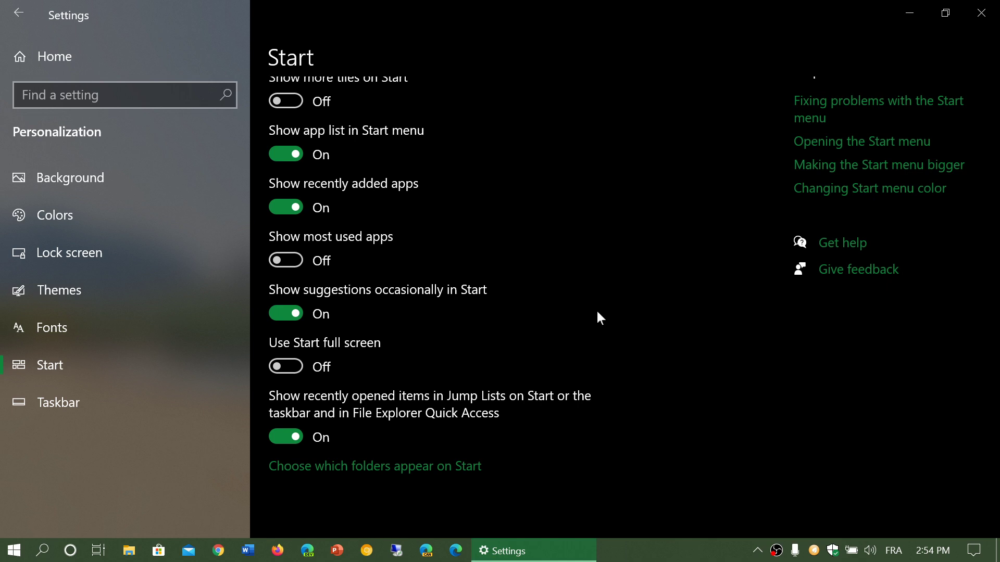
pyautogui.scroll(2, 597, 312)
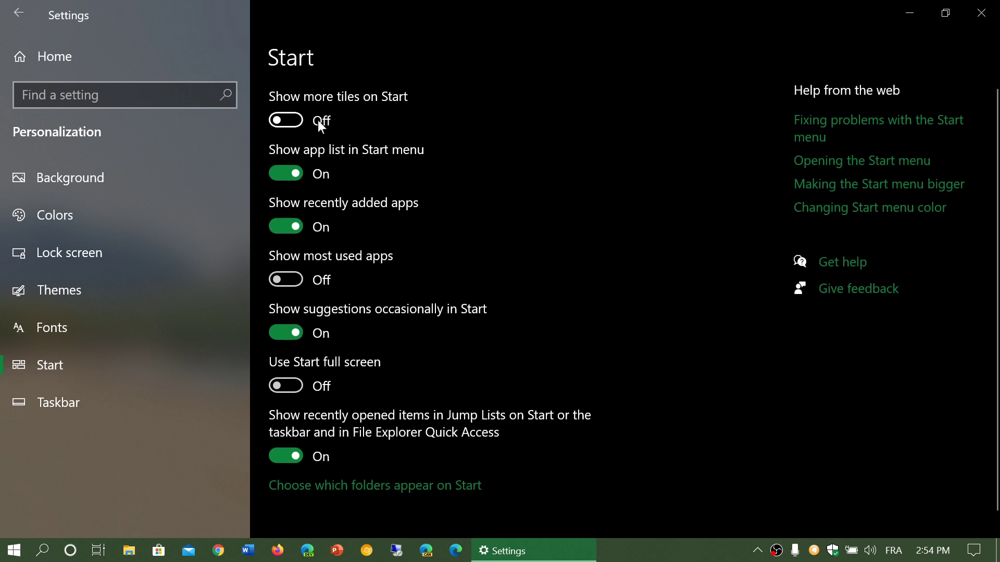
pyautogui.click(7, 554)
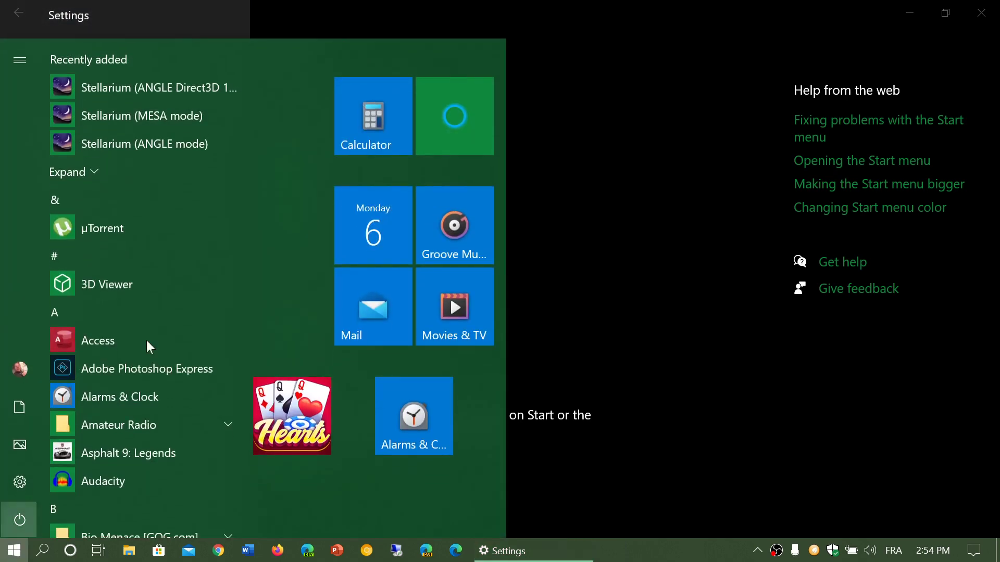
pyautogui.click(627, 113)
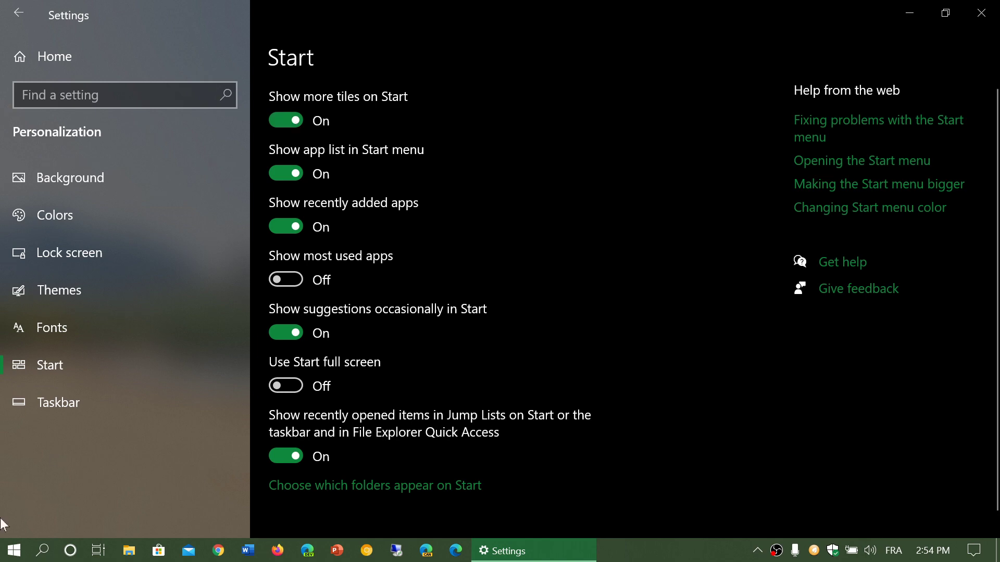
pyautogui.click(14, 551)
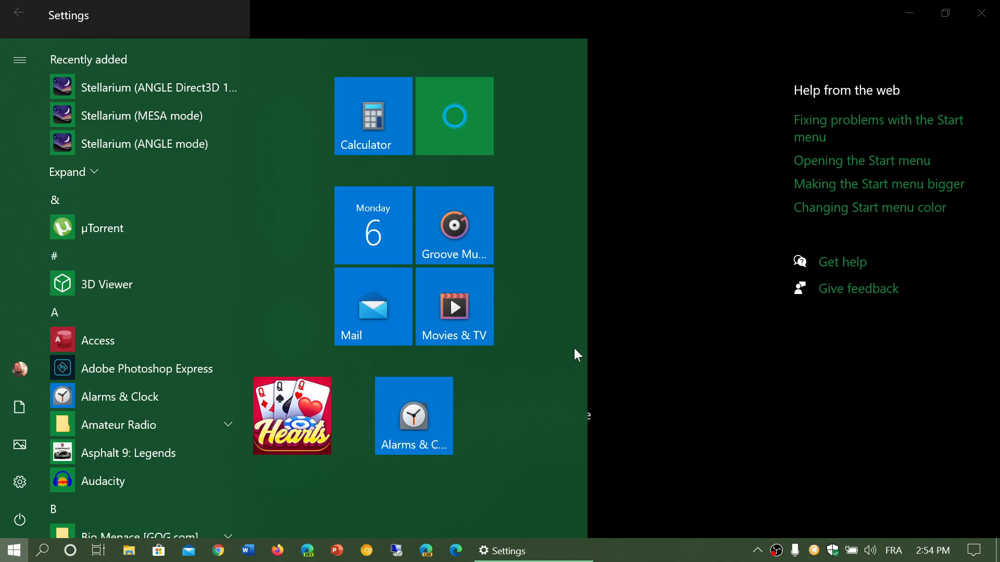
pyautogui.moveTo(585, 342); pyautogui.dragTo(502, 343)
pyautogui.click(682, 244)
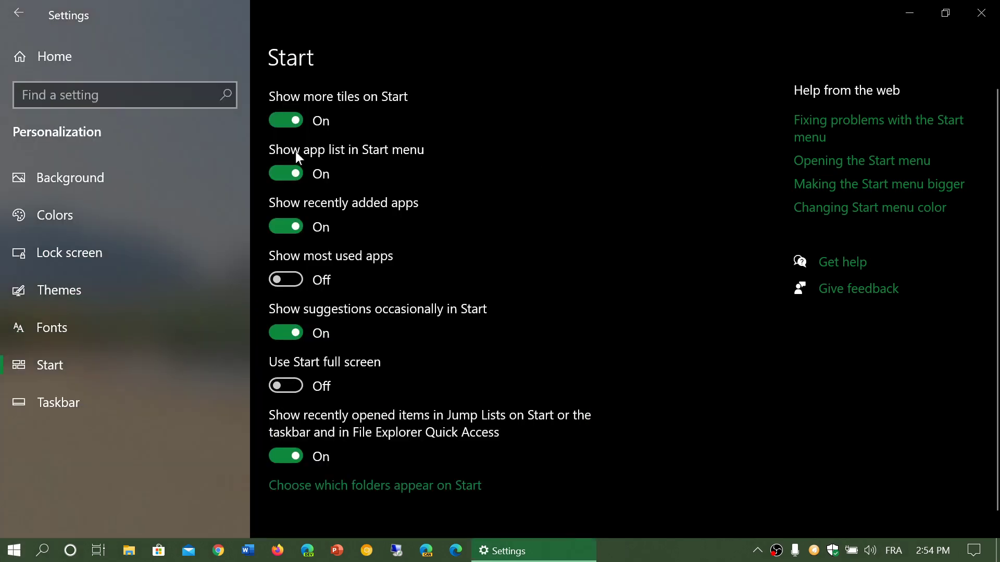
pyautogui.click(282, 121)
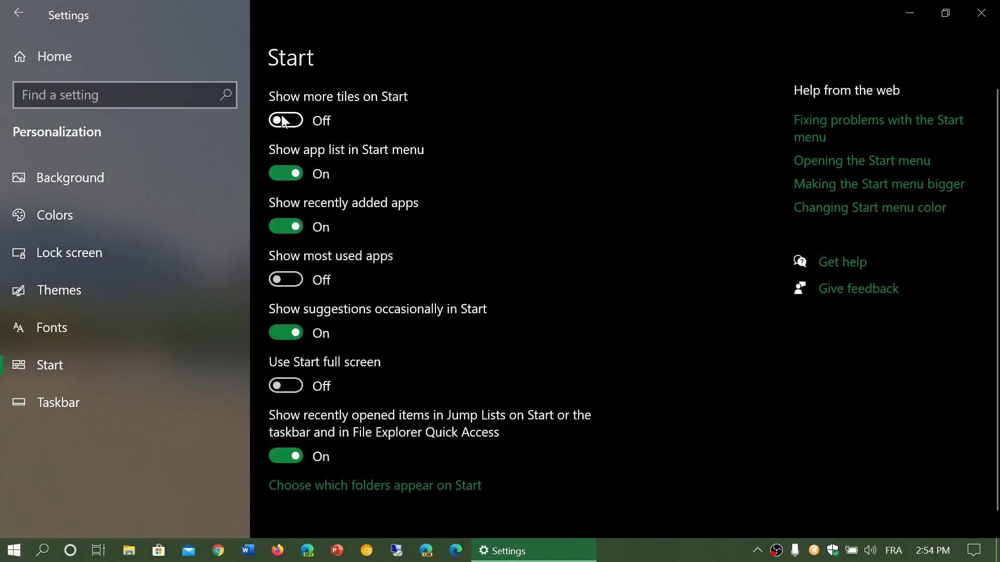
pyautogui.click(5, 552)
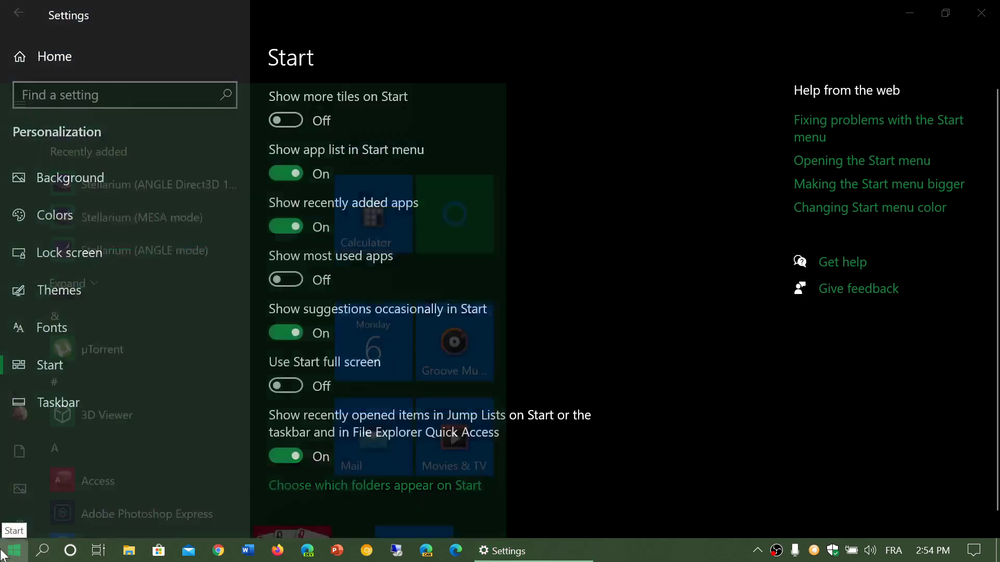
pyautogui.click(597, 278)
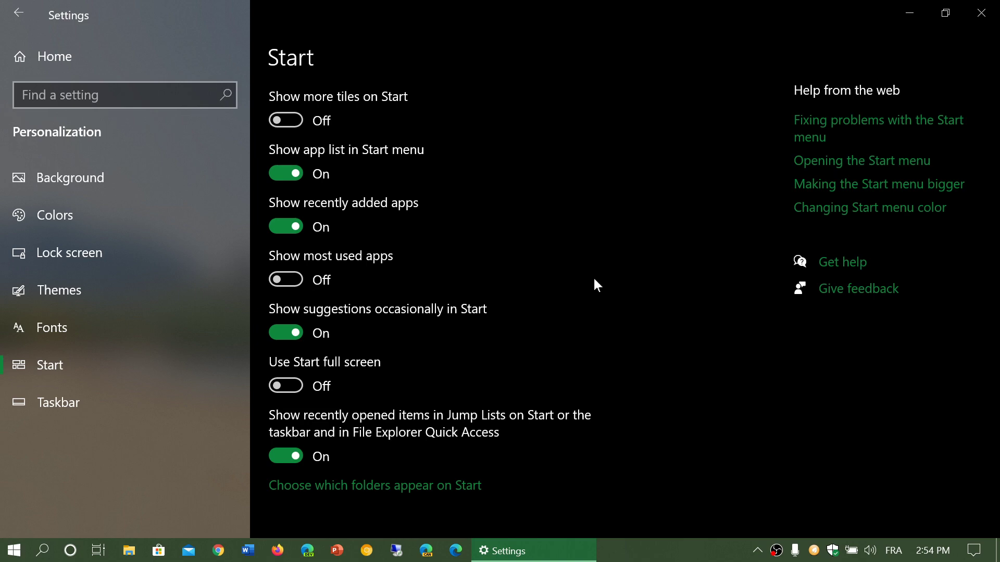
# Browse the current Start menu app list, then return to Settings
pyautogui.click(11, 551)
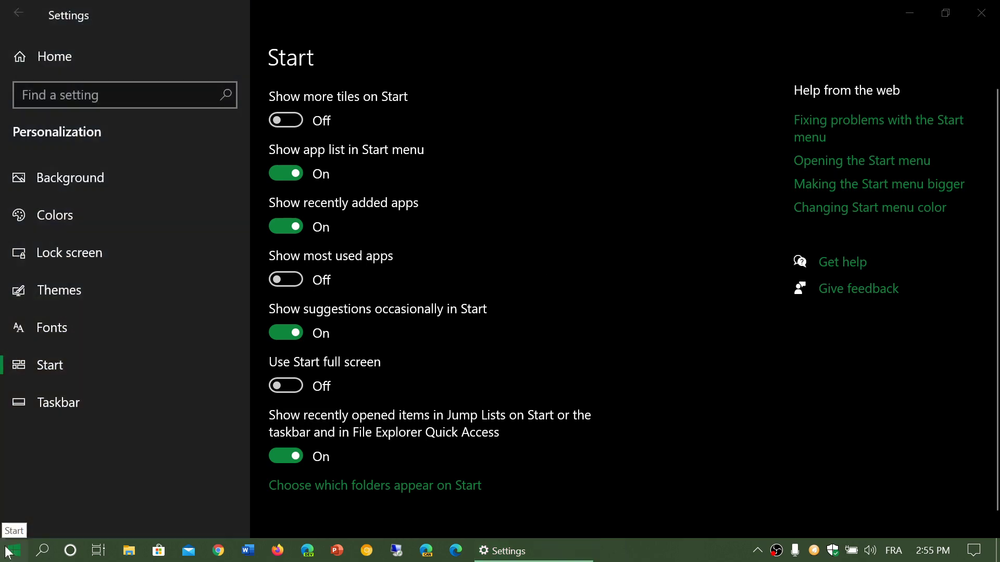
pyautogui.scroll(-10, 144, 456)
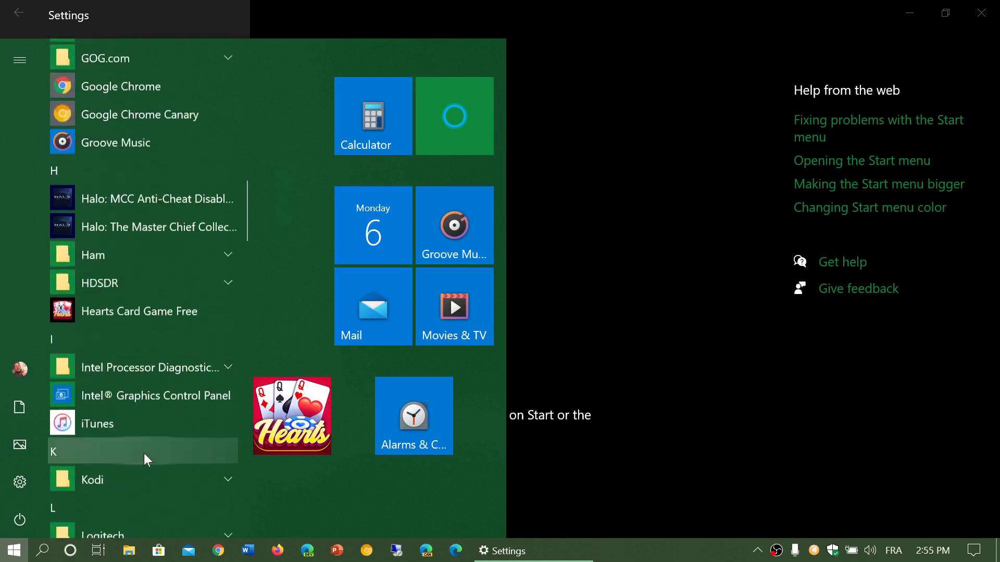
pyautogui.scroll(-15, 144, 454)
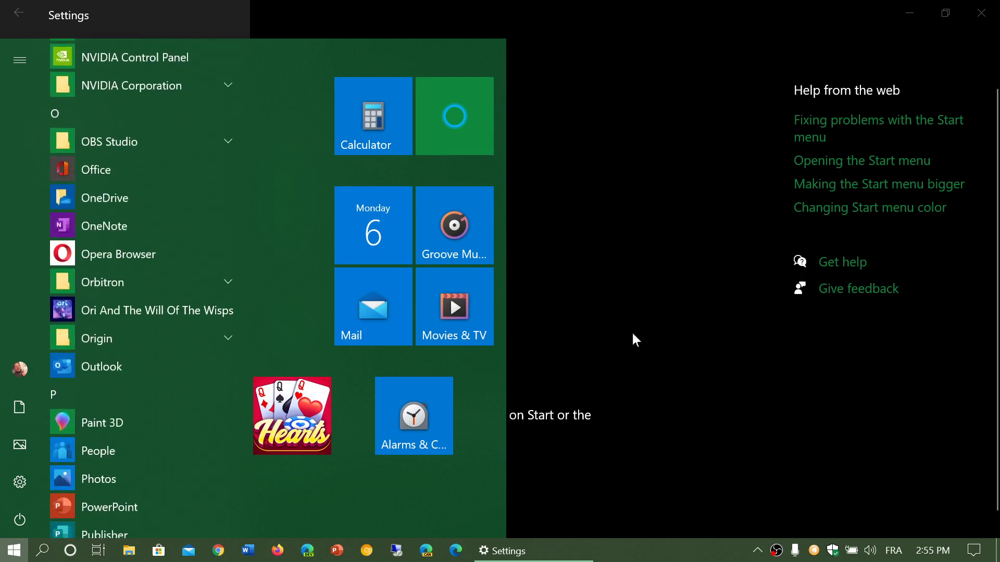
pyautogui.click(654, 361)
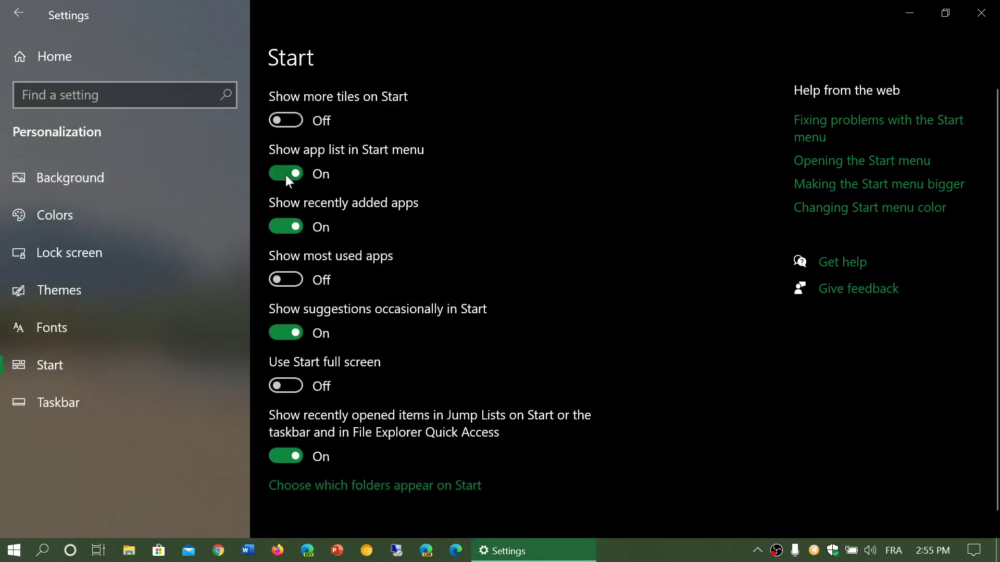
# Turn off Show app list in Start menu, preview tiles only, then view the restored list
pyautogui.click(286, 174)
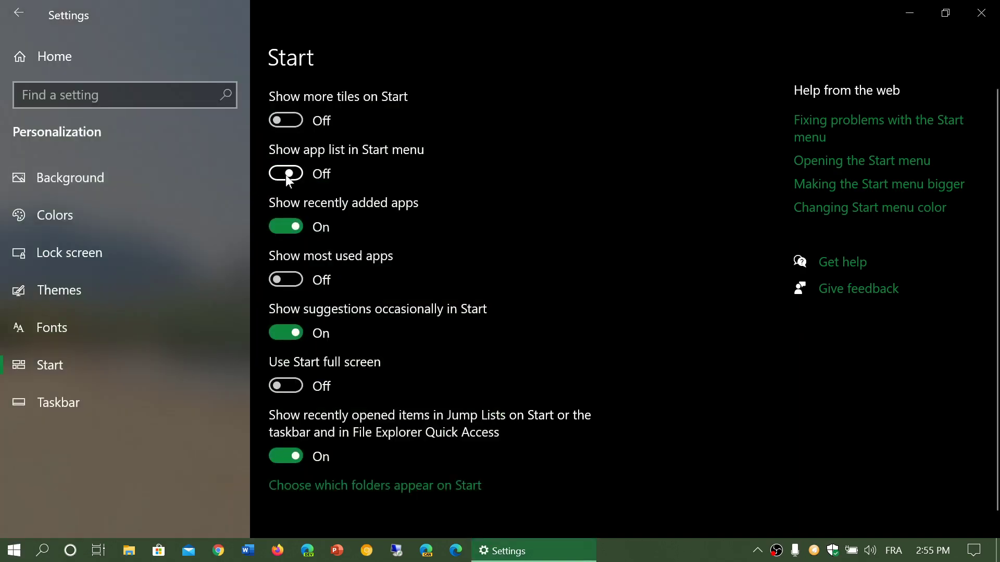
pyautogui.click(14, 551)
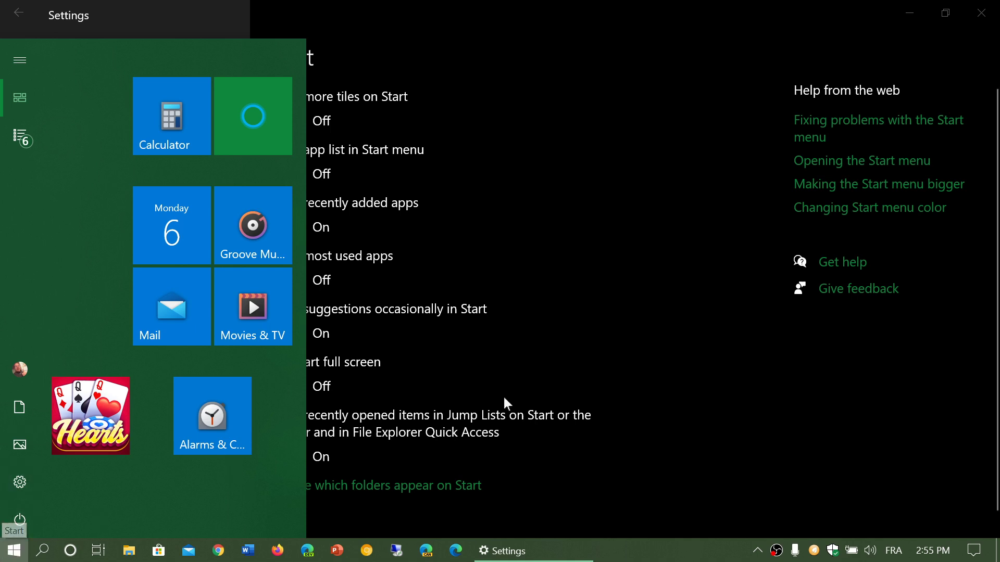
pyautogui.click(622, 357)
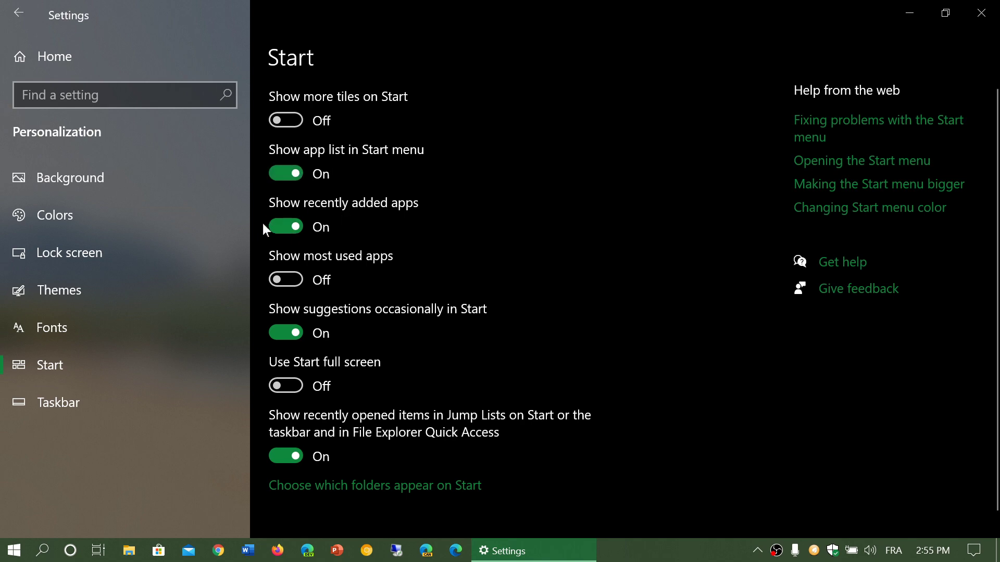
pyautogui.click(14, 550)
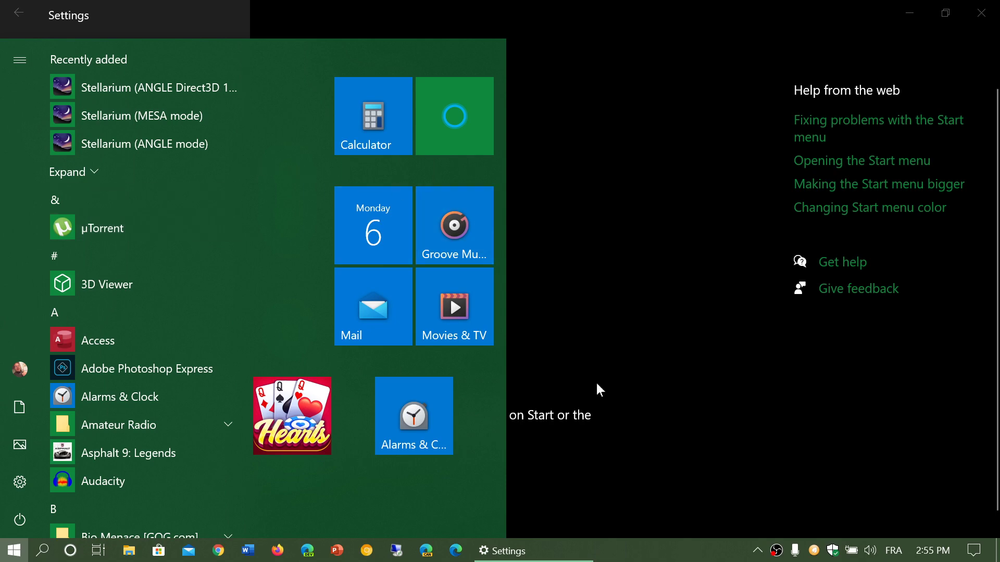
# Turn off Show recently added apps and preview the Start menu without that list
pyautogui.click(625, 388)
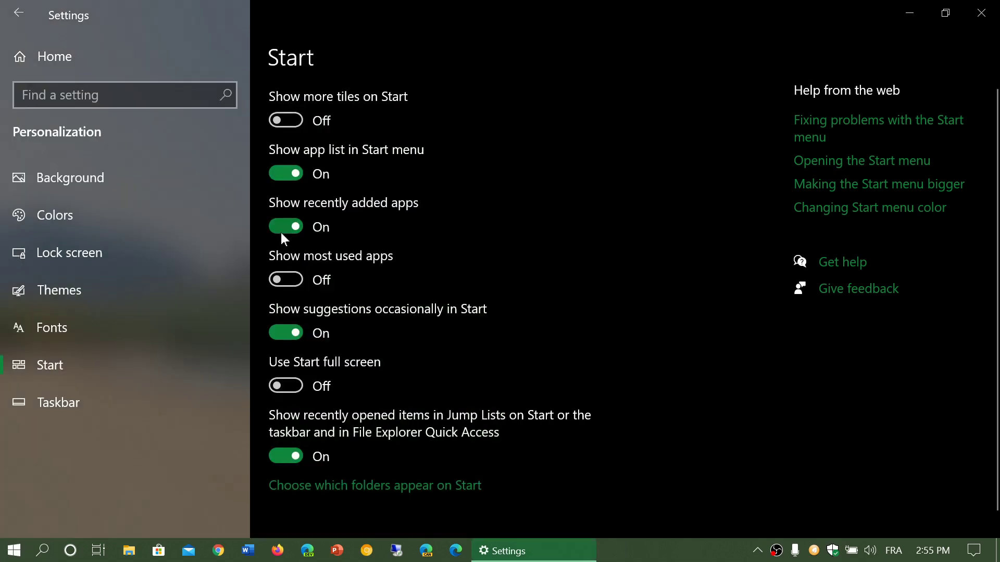
pyautogui.click(286, 228)
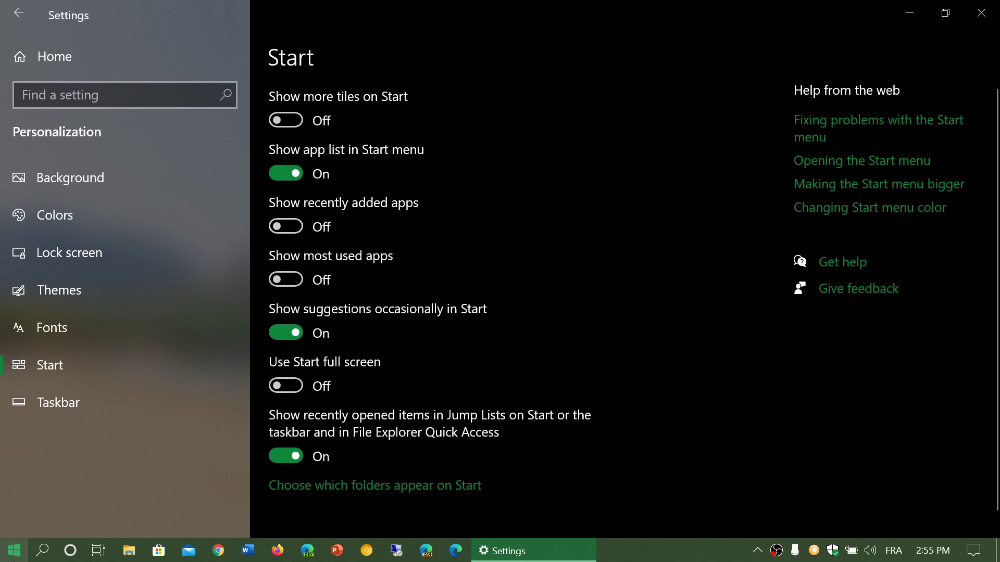
pyautogui.click(14, 550)
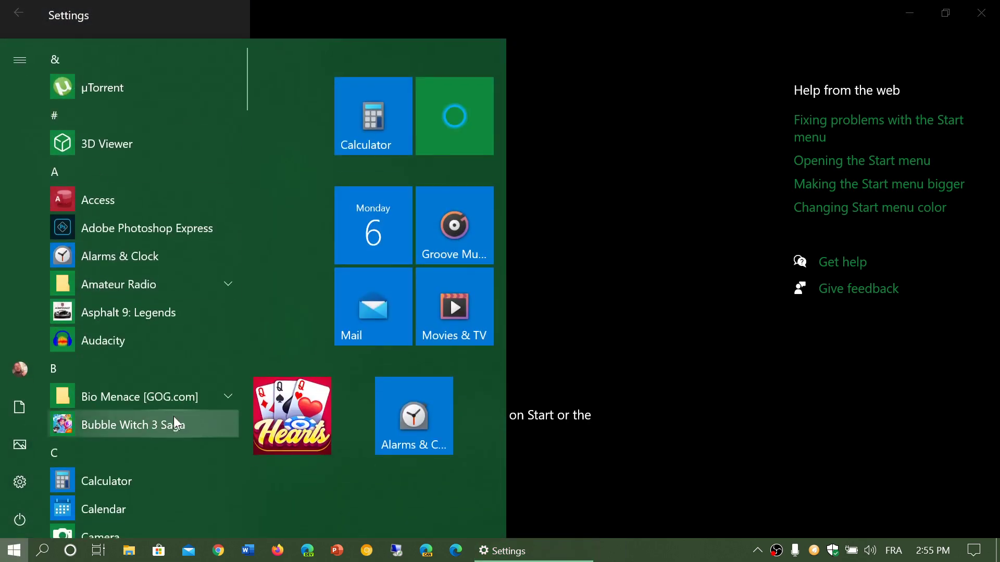
pyautogui.scroll(-4, 173, 417)
pyautogui.scroll(4, 174, 416)
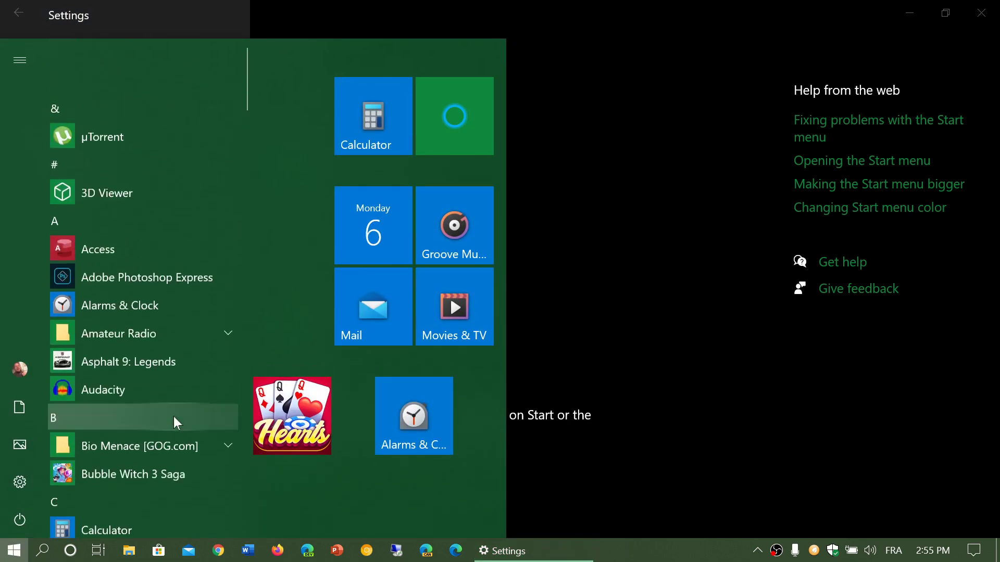
pyautogui.click(679, 392)
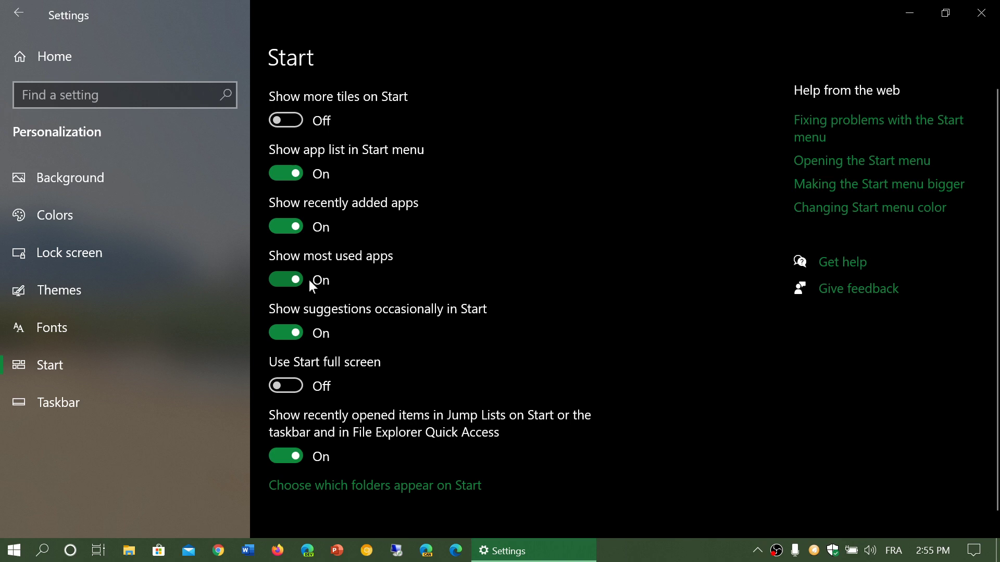
# View the Most used list in Start, then switch Show most used apps Off
pyautogui.click(12, 548)
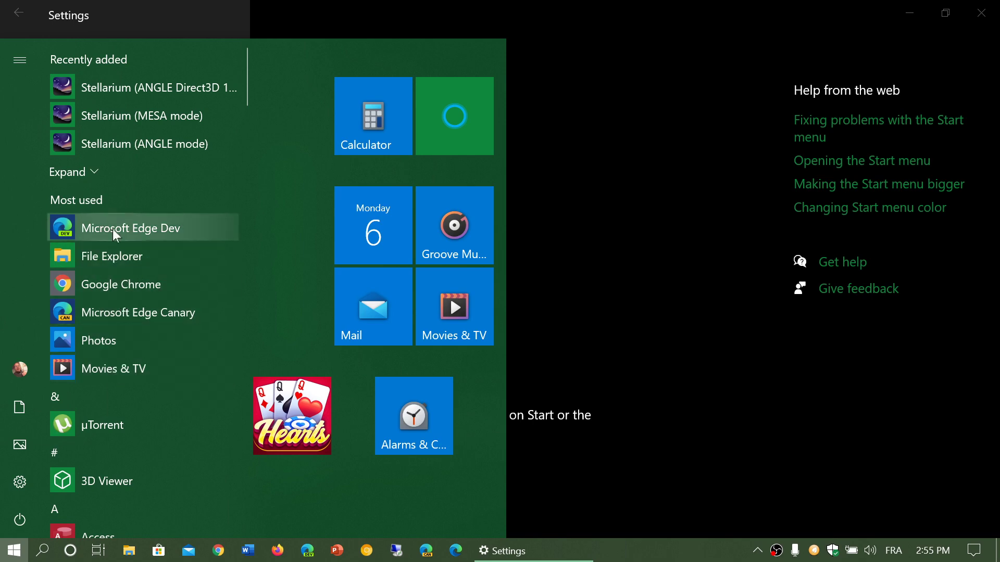
pyautogui.click(628, 245)
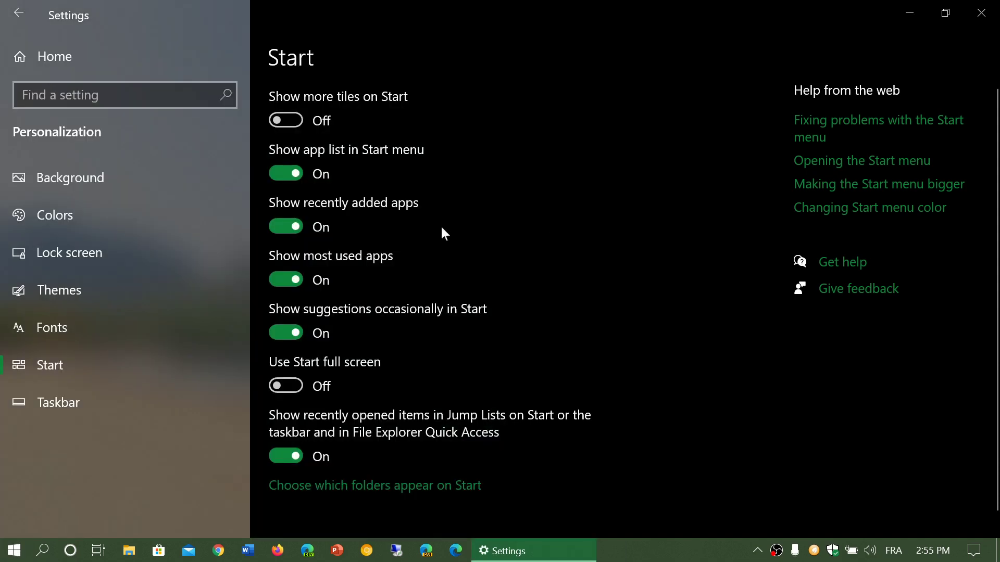
pyautogui.click(283, 279)
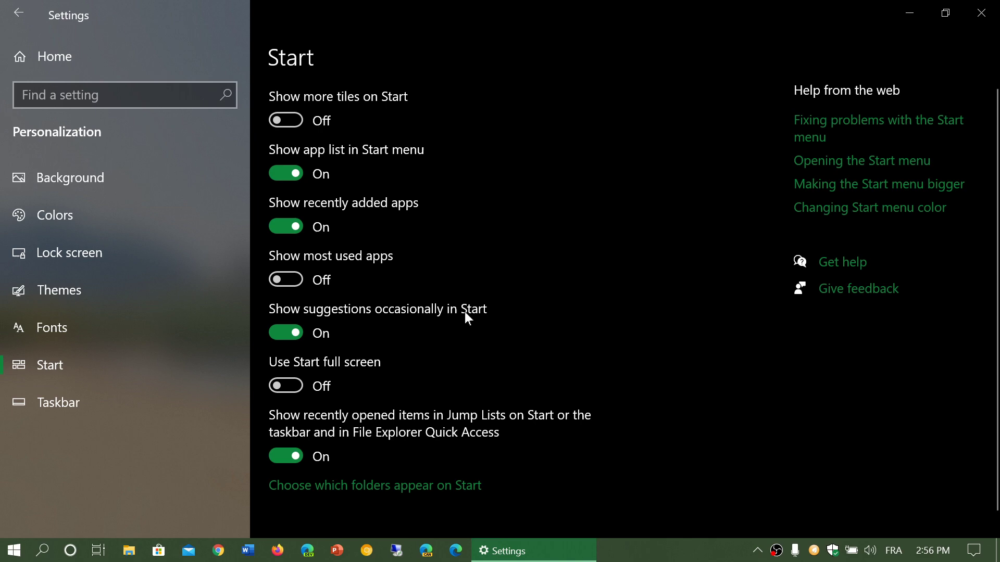
# Turn Show suggestions occasionally in Start Off, previewing the Start menu before and after
pyautogui.click(7, 557)
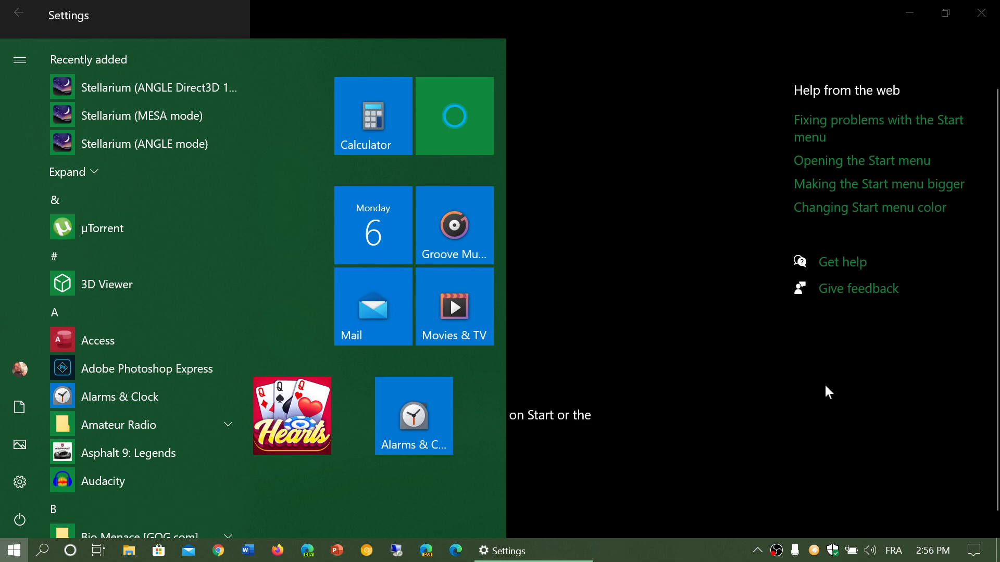
pyautogui.click(743, 417)
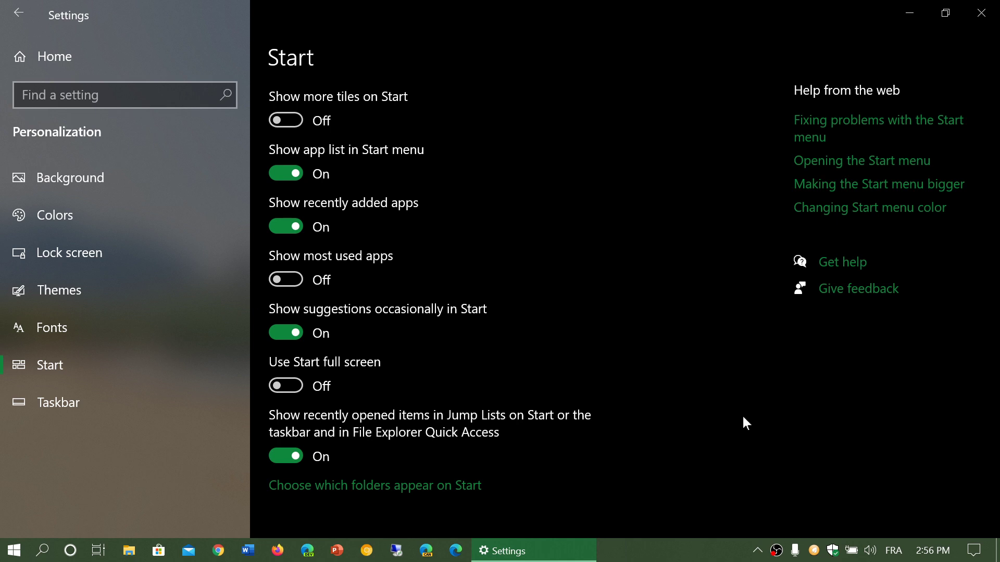
pyautogui.click(281, 335)
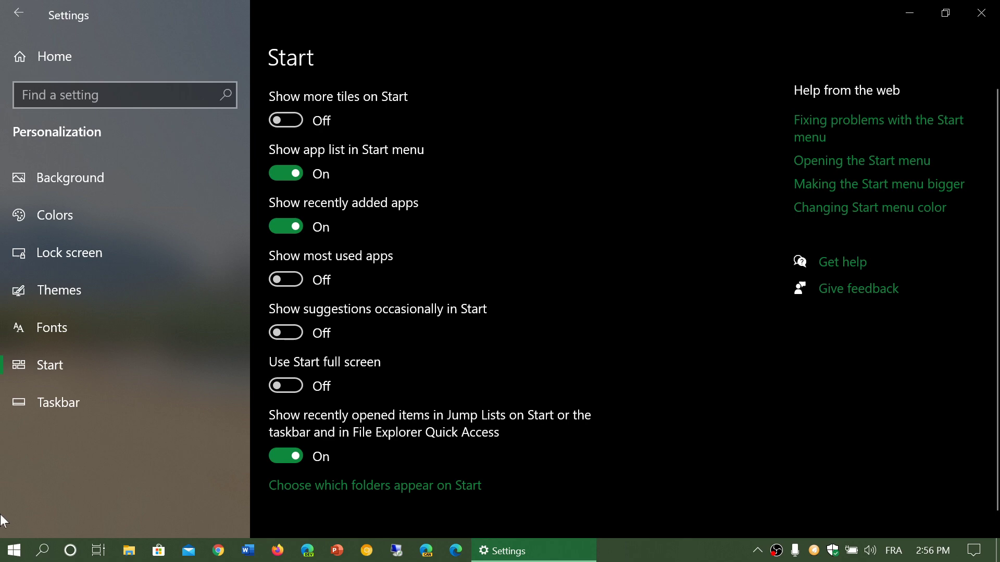
pyautogui.click(14, 550)
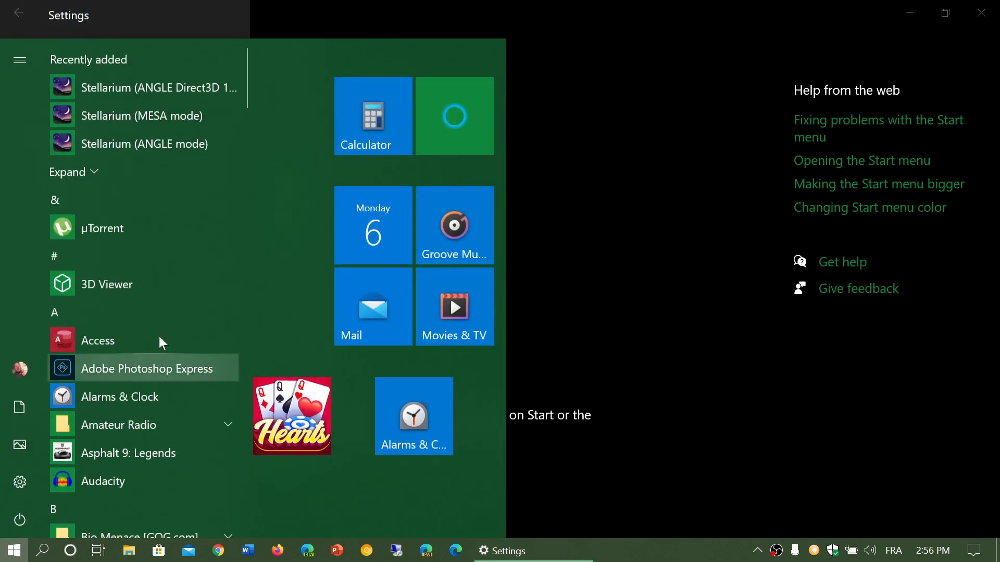
pyautogui.click(647, 372)
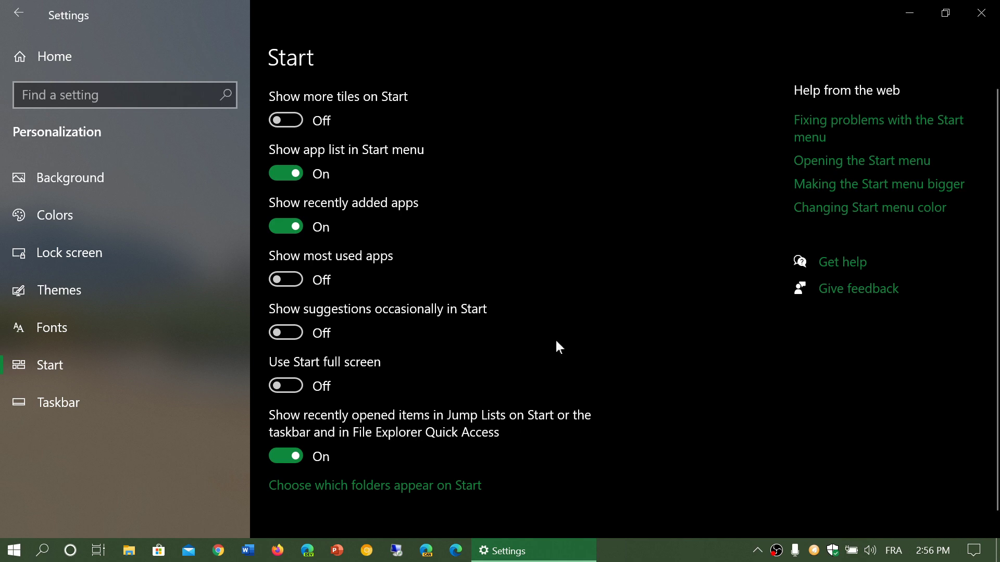
pyautogui.click(292, 386)
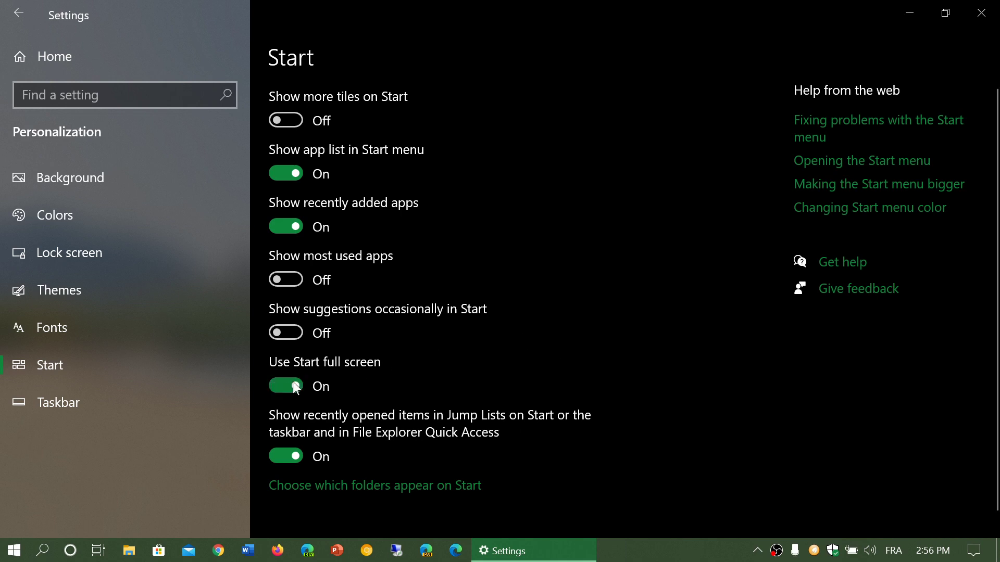
pyautogui.click(6, 553)
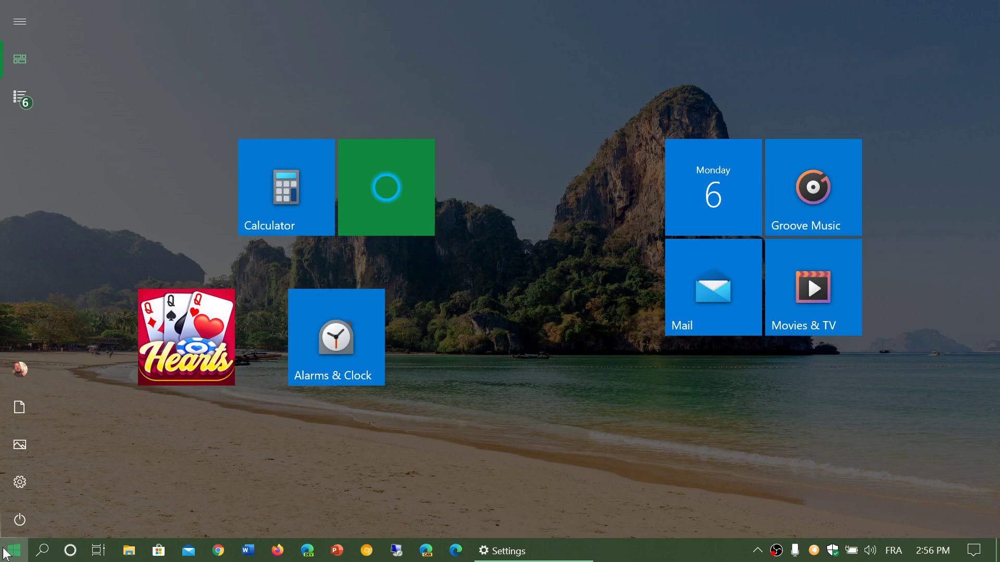
pyautogui.click(5, 550)
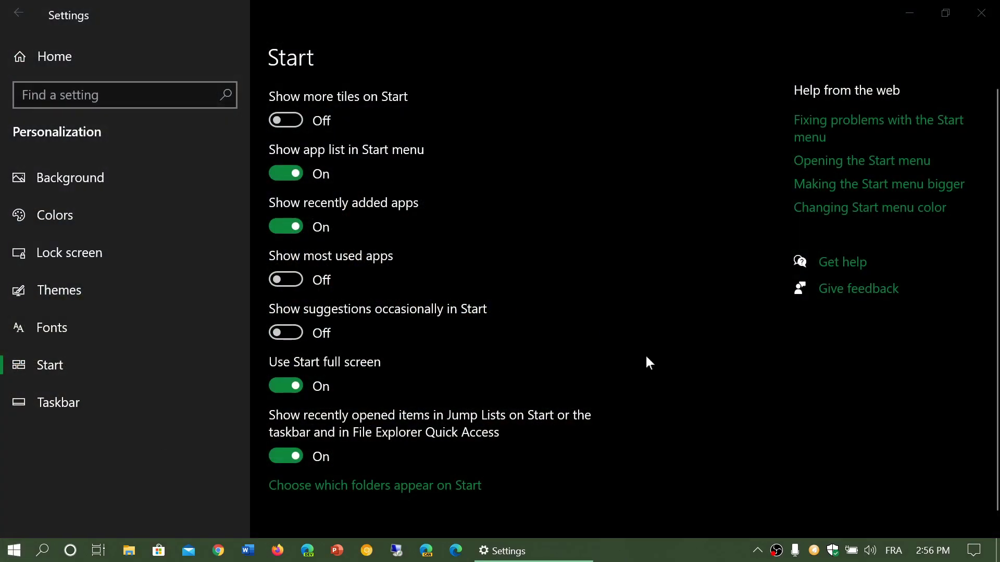
pyautogui.click(286, 388)
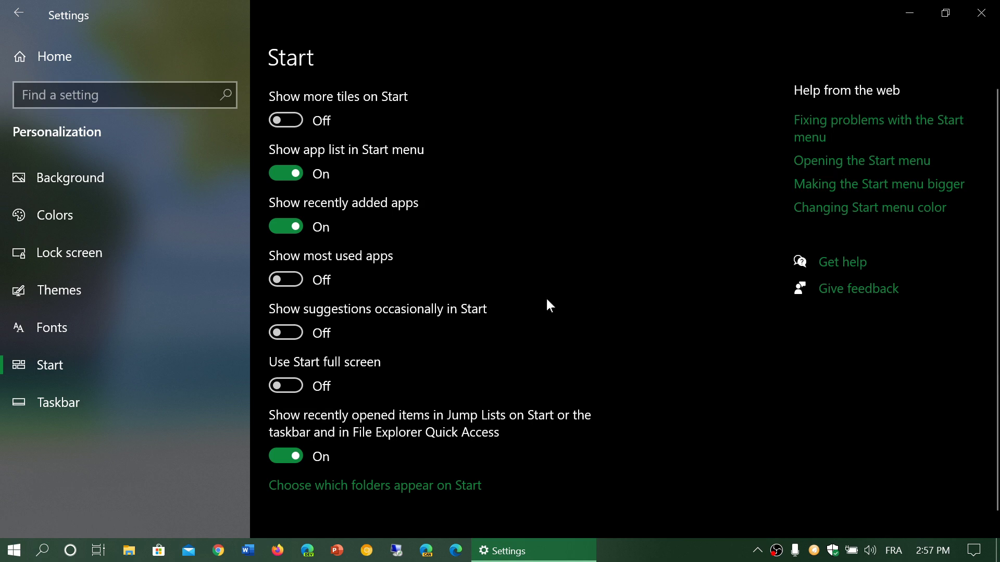
# Scroll down through the Start menu's alphabetical app list, then close it
pyautogui.click(6, 555)
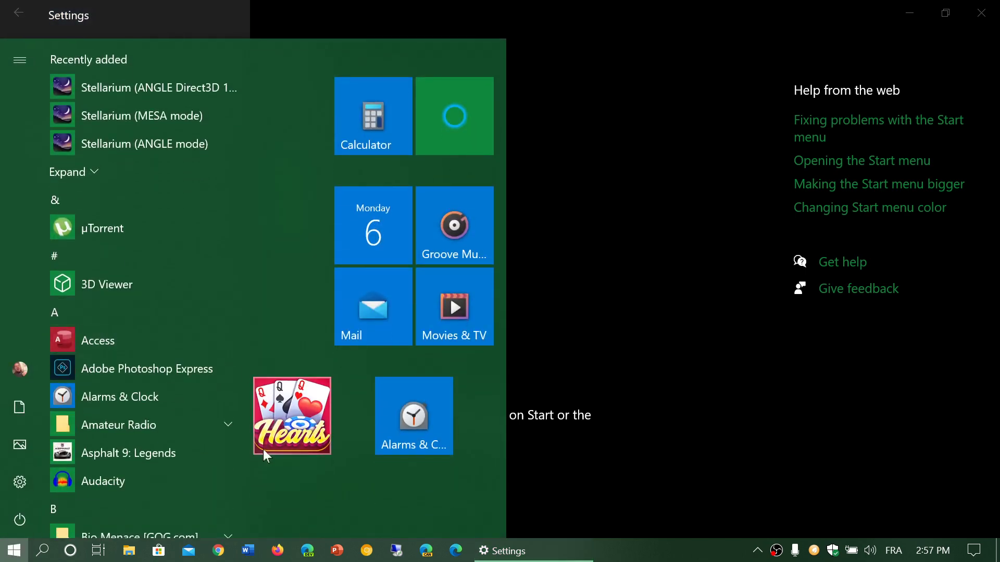
pyautogui.scroll(-5, 242, 487)
pyautogui.scroll(-5, 242, 488)
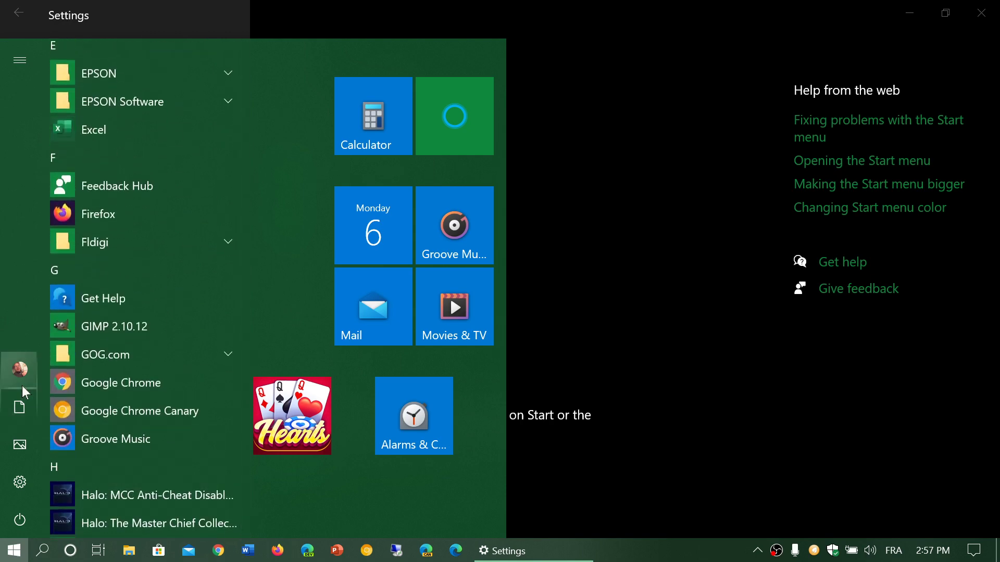
pyautogui.moveTo(22, 386)
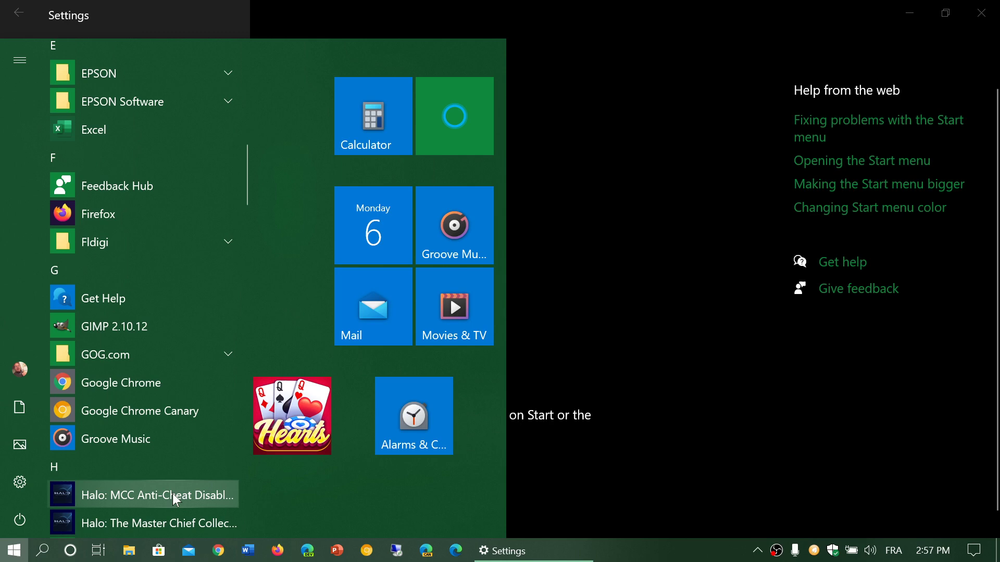
pyautogui.scroll(-5, 173, 490)
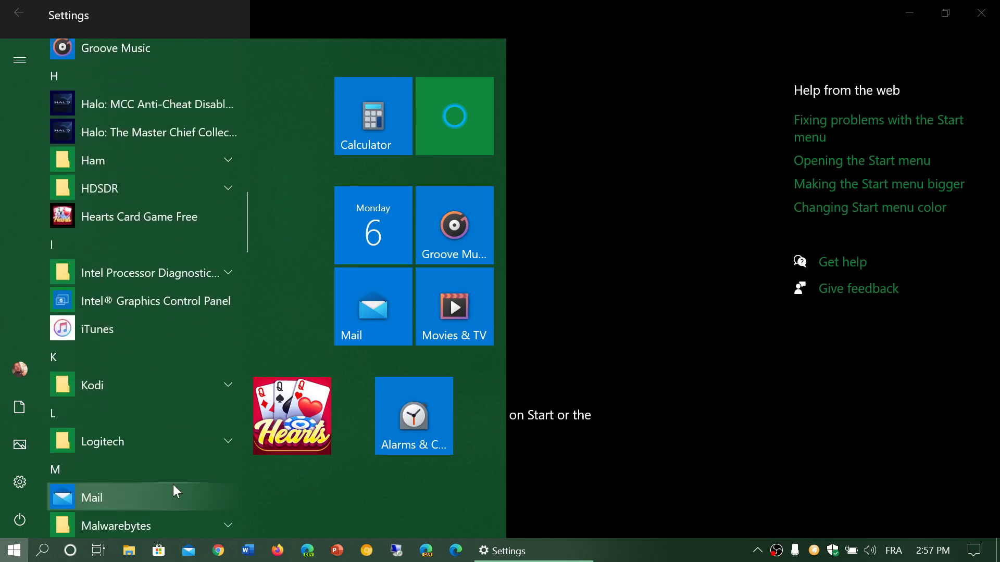
pyautogui.scroll(-4, 173, 486)
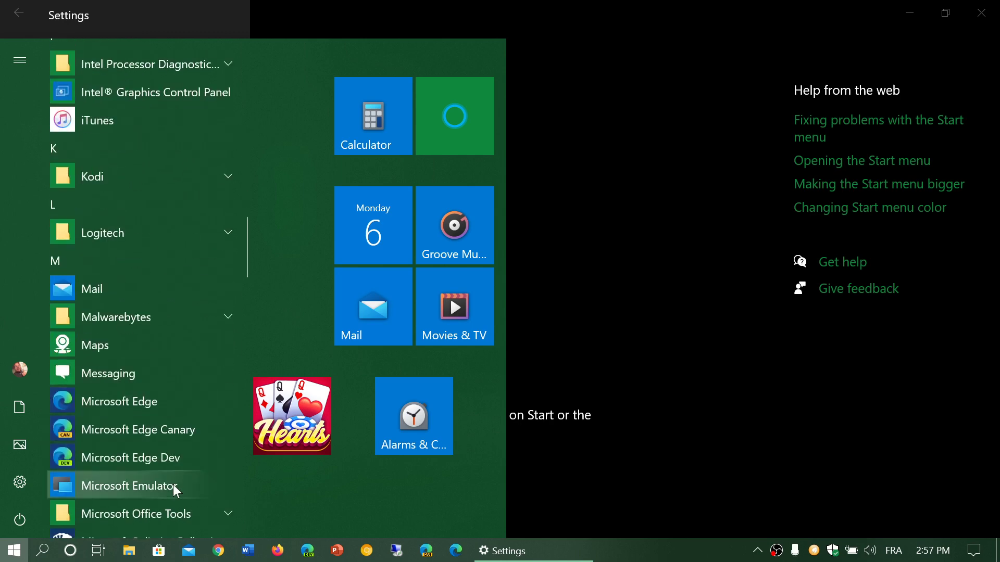
pyautogui.scroll(-1, 173, 487)
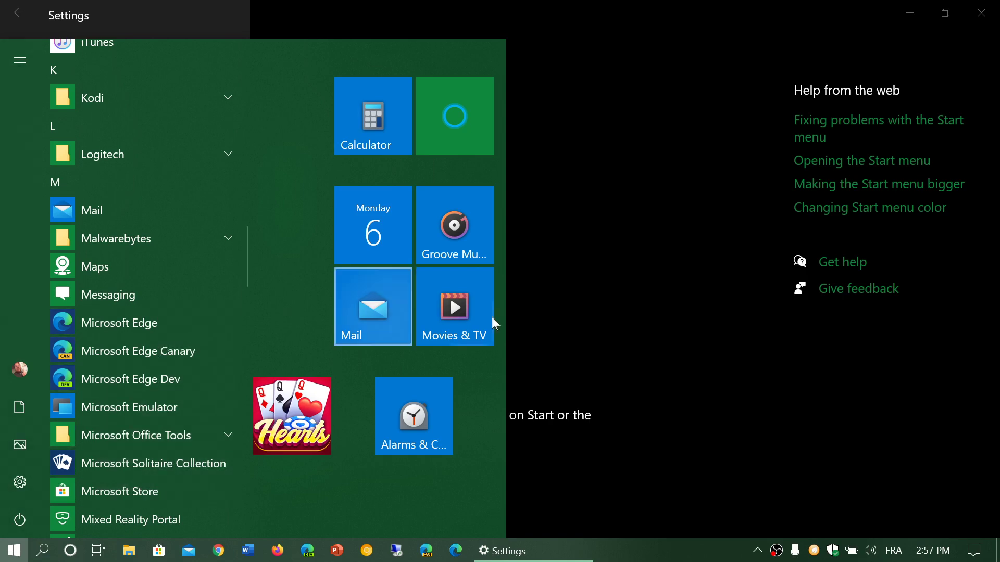
pyautogui.click(763, 386)
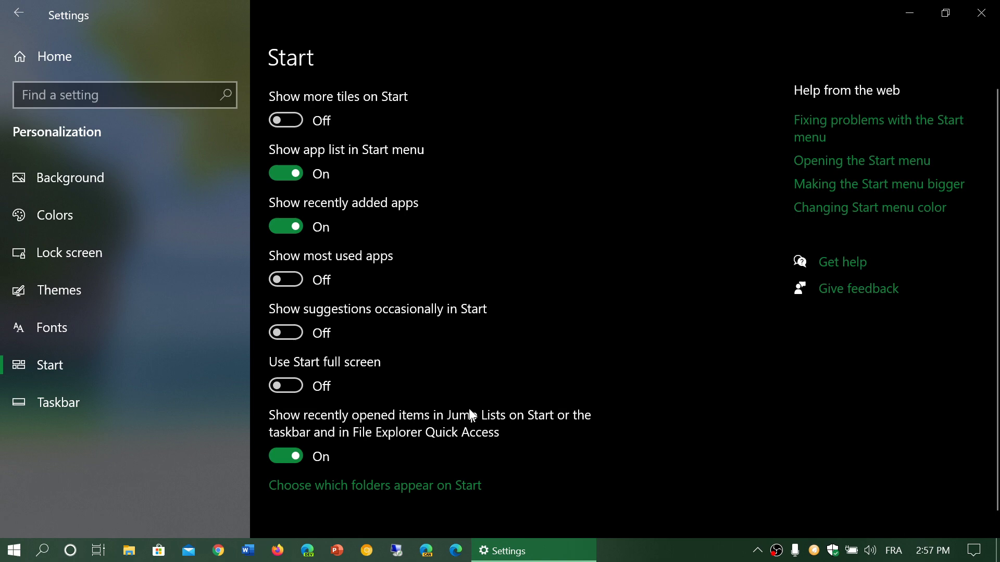
# Reopen Start and scroll the app list to the G and H apps, landing on Groove Music
pyautogui.click(13, 550)
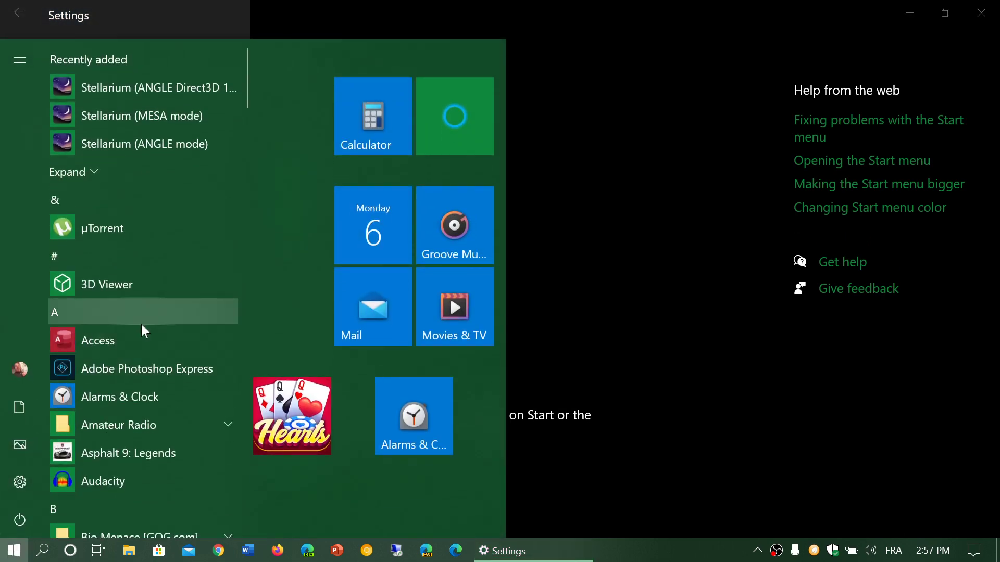
pyautogui.scroll(-6, 142, 324)
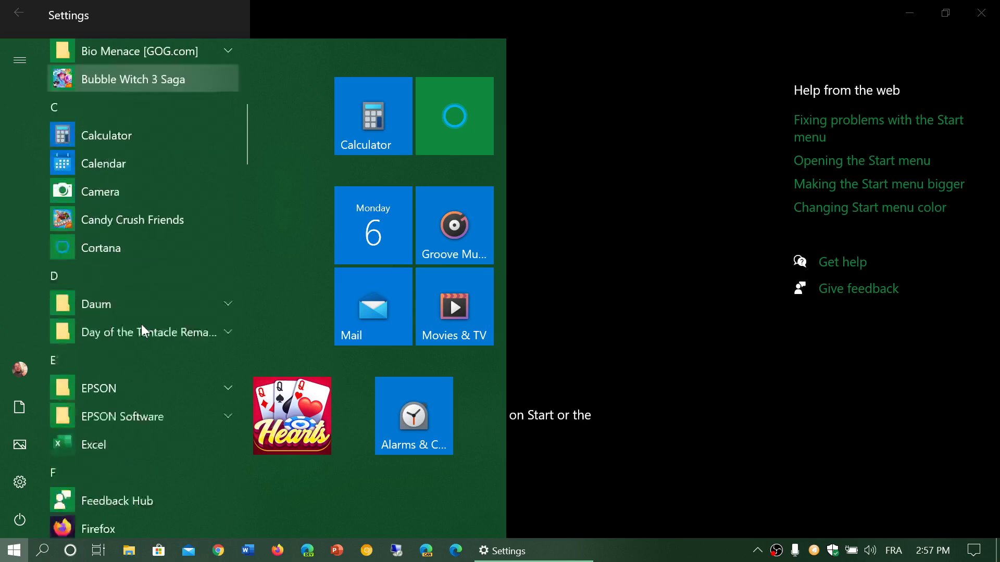
pyautogui.scroll(-8, 142, 325)
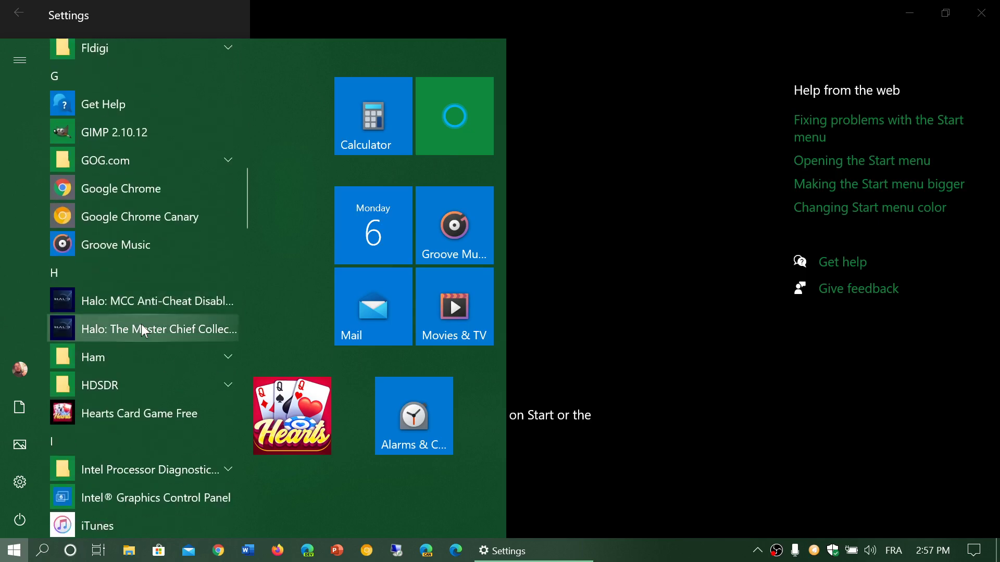
pyautogui.scroll(-4, 142, 325)
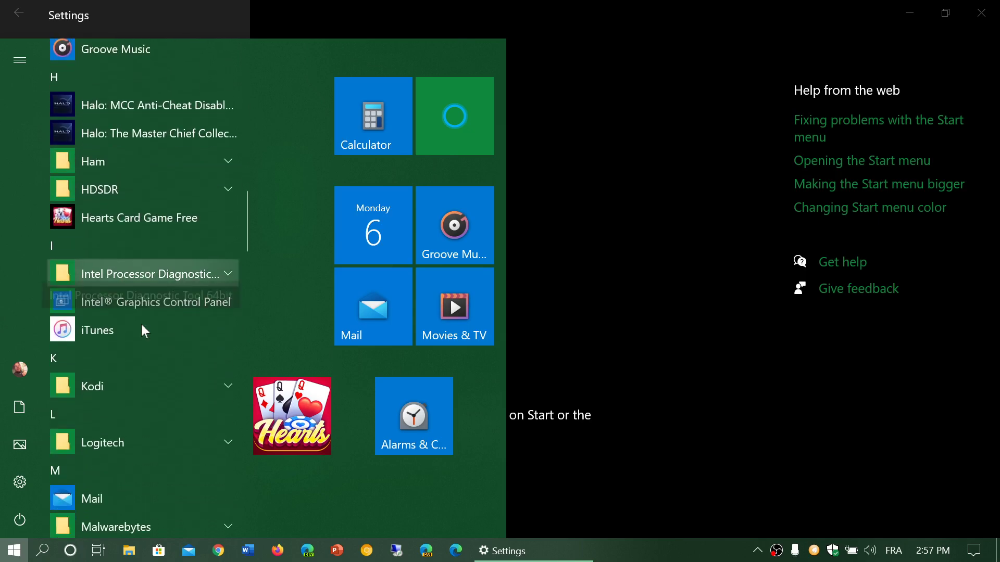
pyautogui.scroll(3, 141, 324)
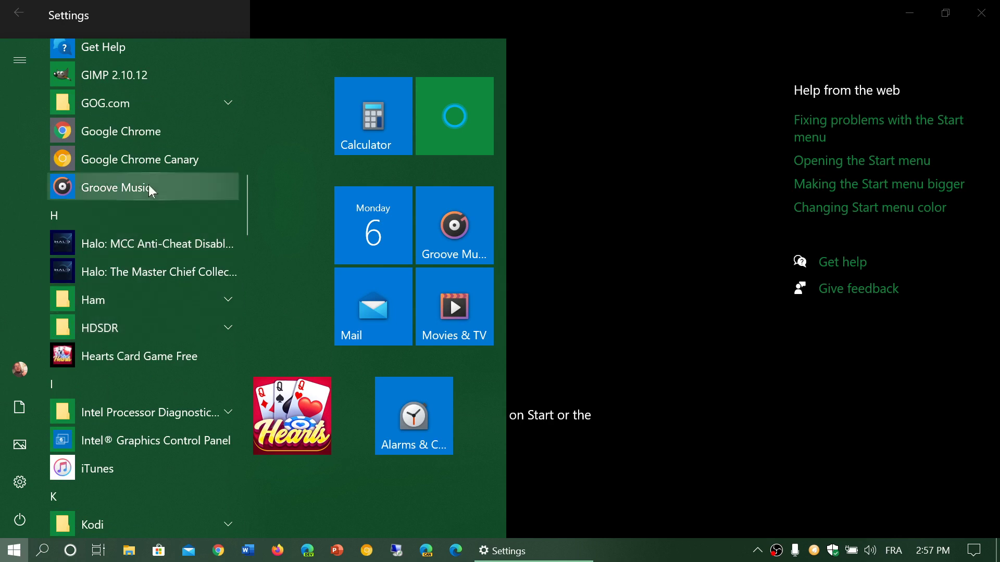
# Show Groove Music's recent-files jump list, then dismiss it and close the Start menu
pyautogui.rightClick(148, 189)
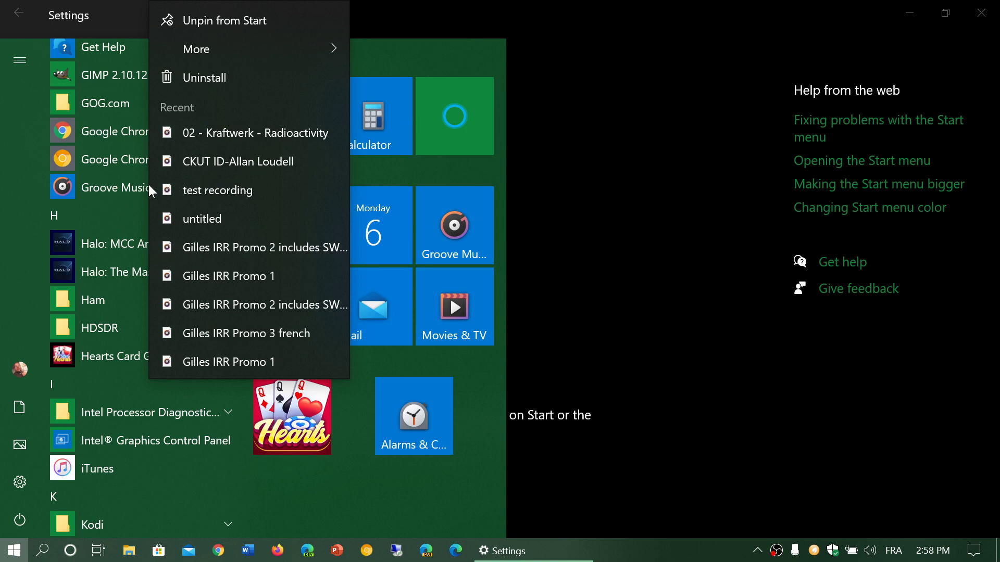
pyautogui.press('Escape')
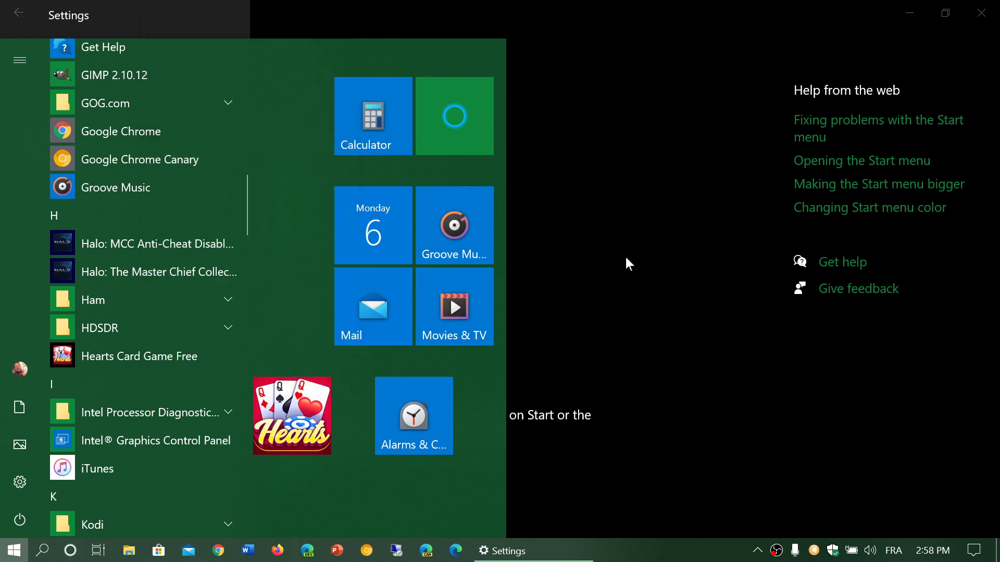
pyautogui.press('Escape')
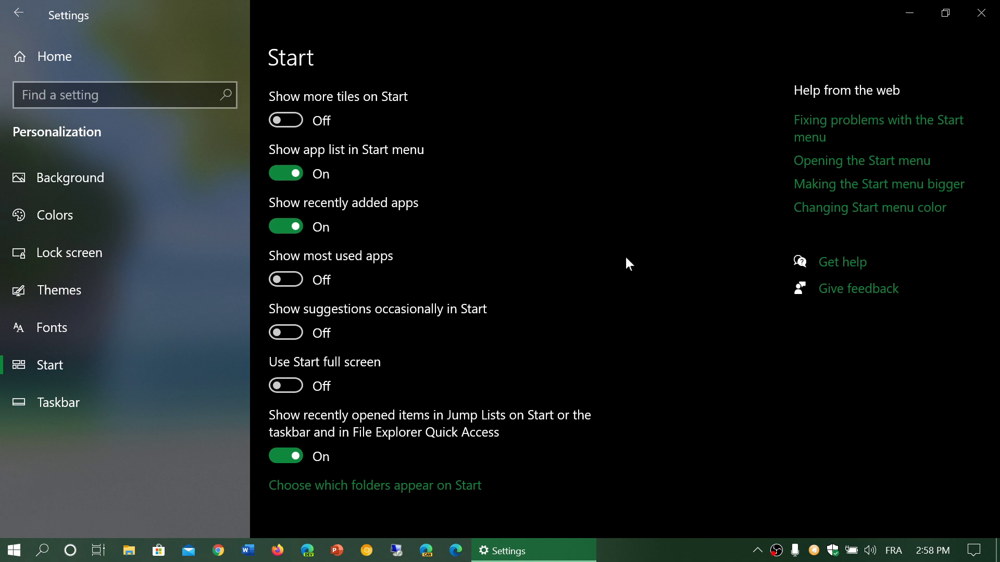
# Open 'Choose which folders appear on Start' and check the Start menu's current folders
pyautogui.click(451, 487)
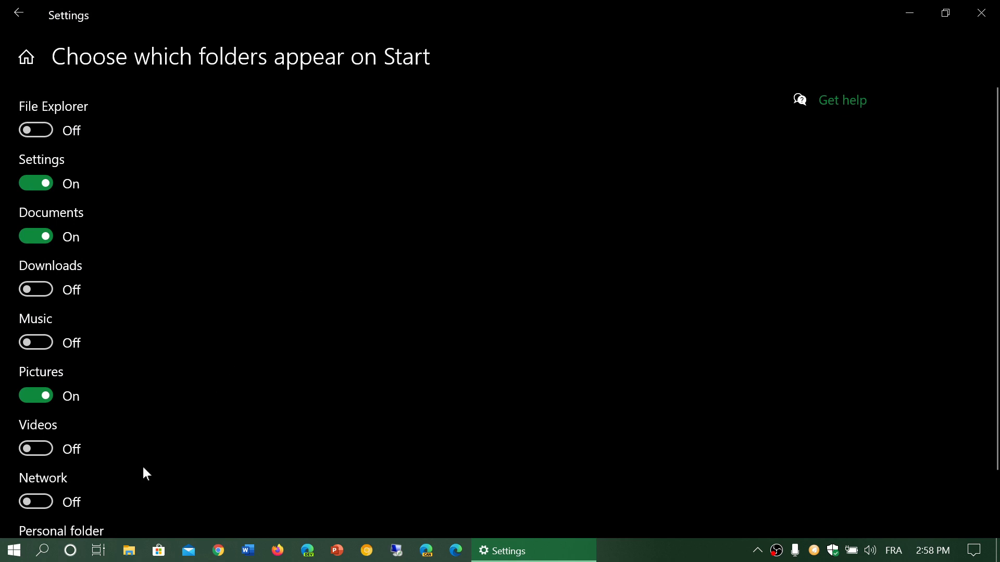
pyautogui.click(11, 555)
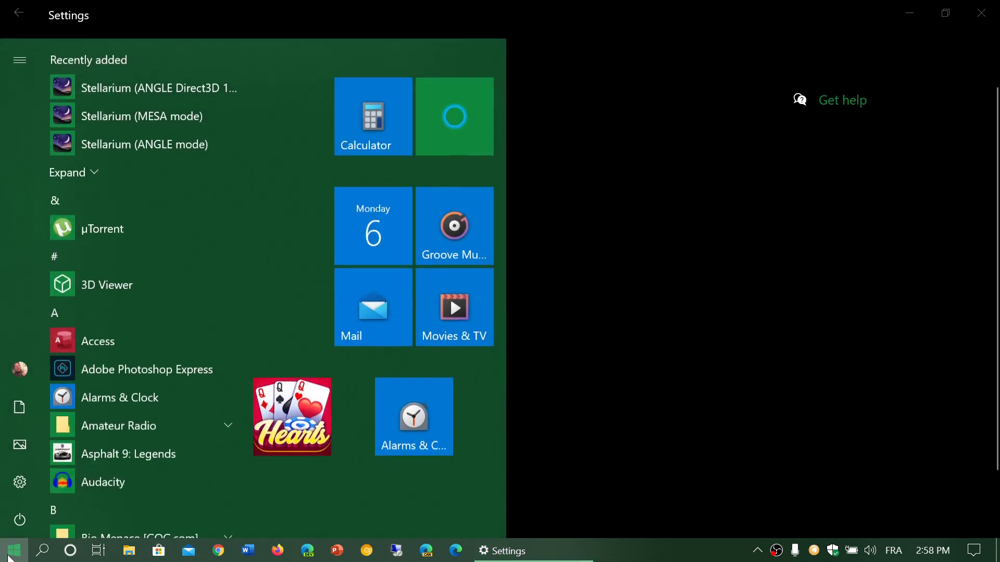
pyautogui.moveTo(19, 414)
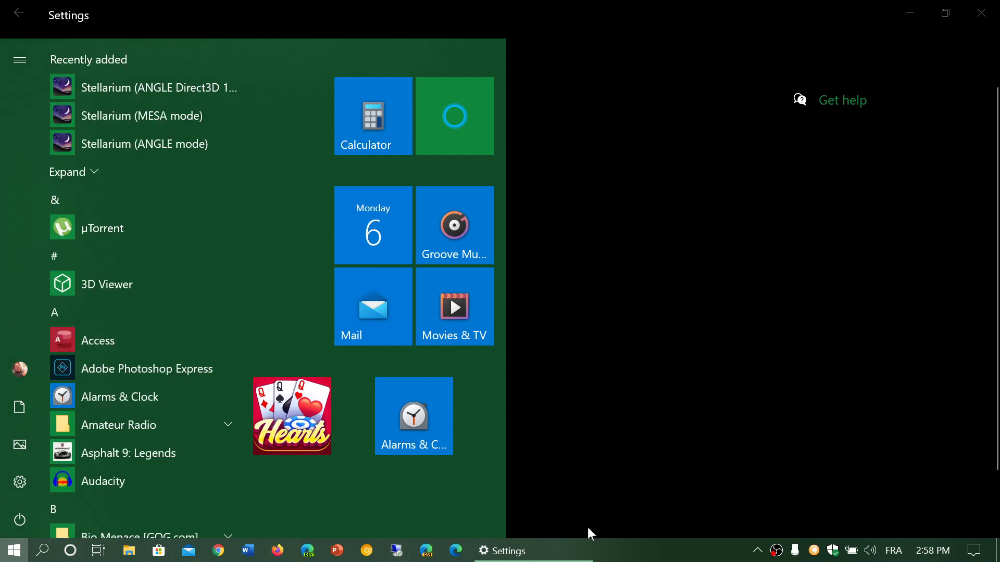
pyautogui.click(533, 551)
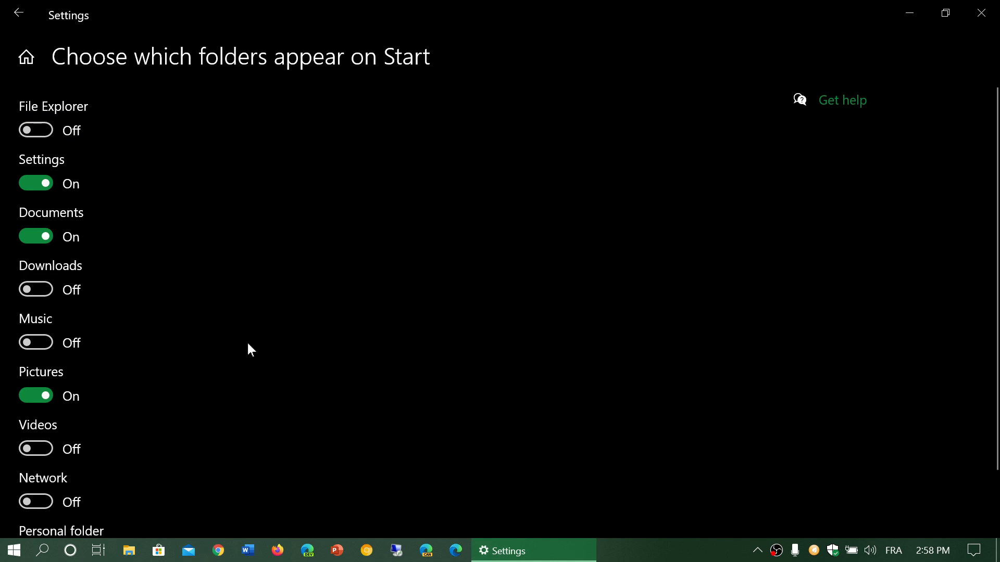
# Switch on File Explorer, Downloads, Music and Videos, then confirm them in the Start menu
pyautogui.click(43, 132)
pyautogui.click(39, 291)
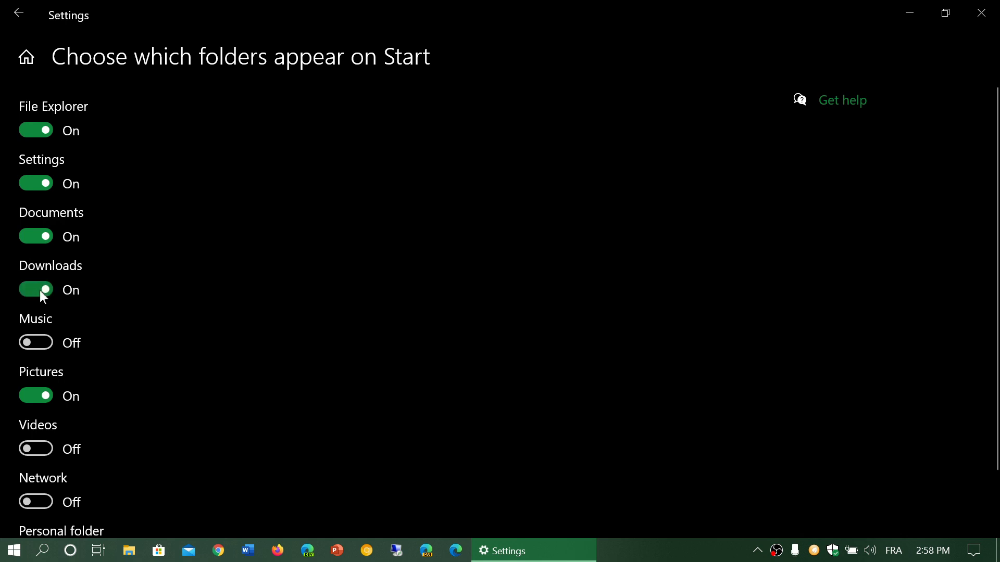
pyautogui.click(41, 344)
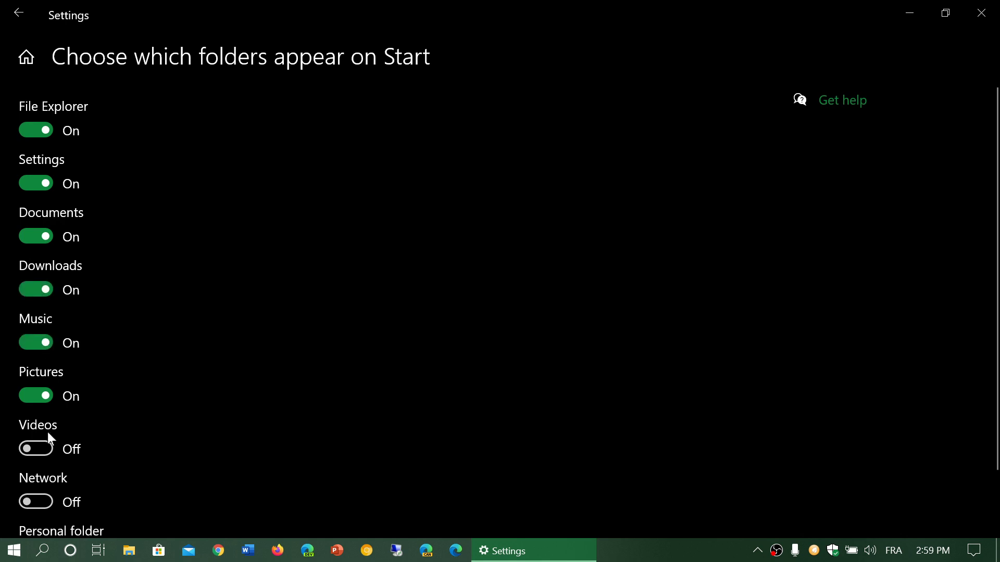
pyautogui.click(39, 449)
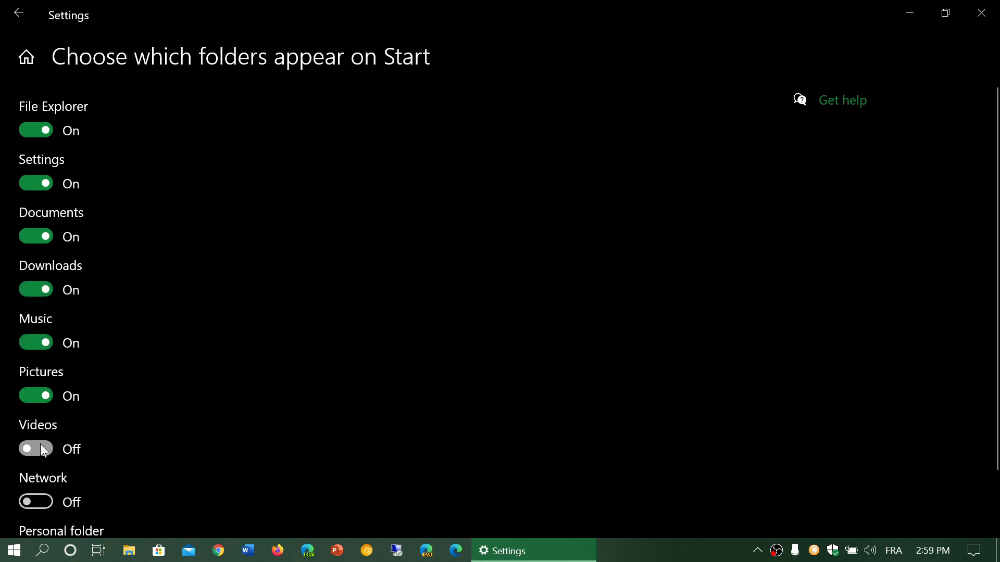
pyautogui.click(10, 555)
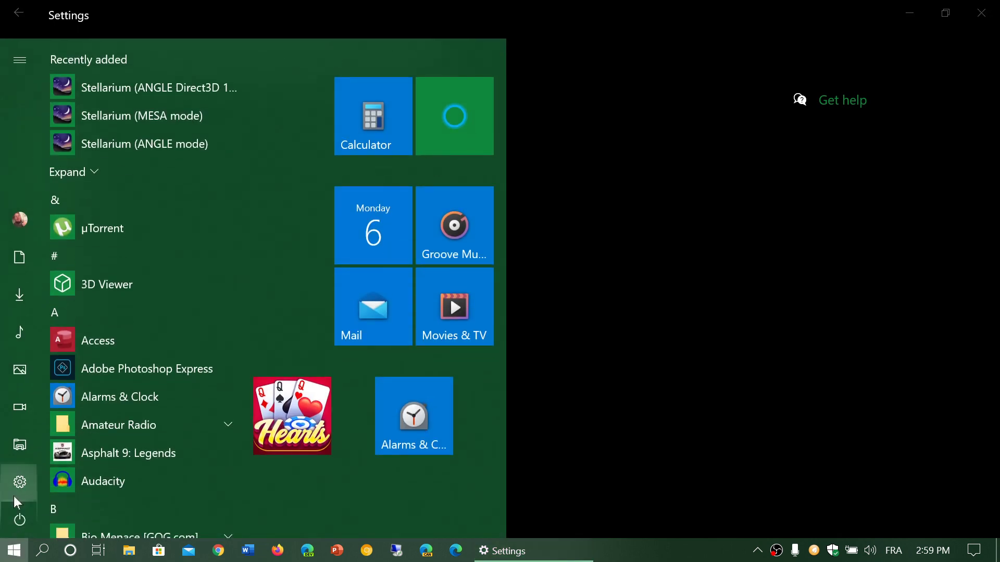
pyautogui.moveTo(23, 445)
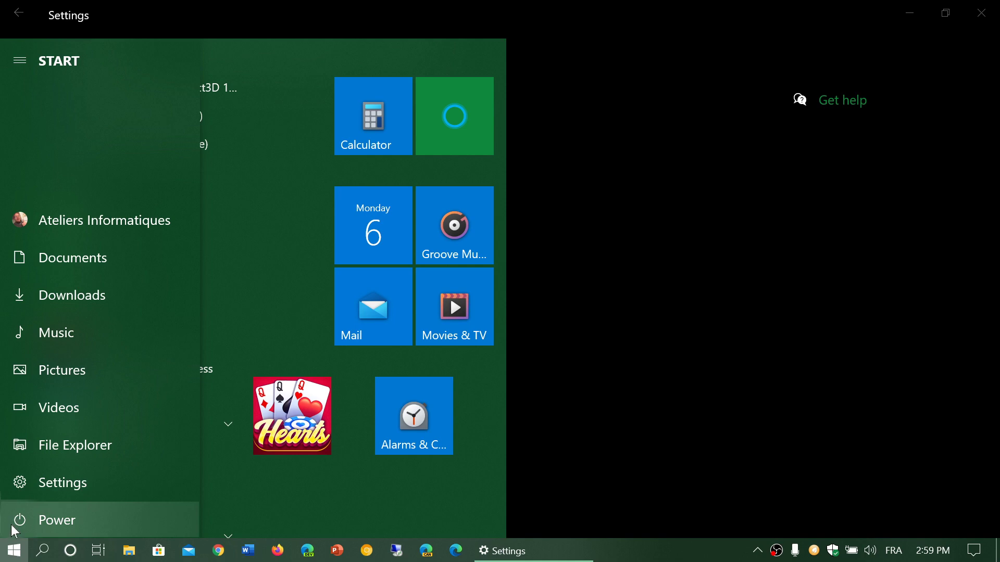
pyautogui.click(607, 230)
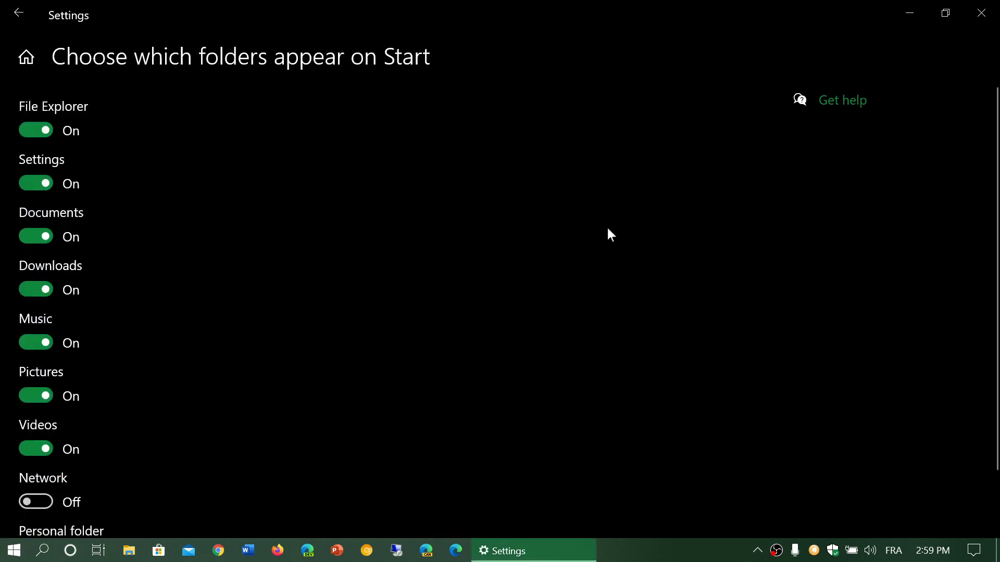
pyautogui.scroll(-3, 608, 229)
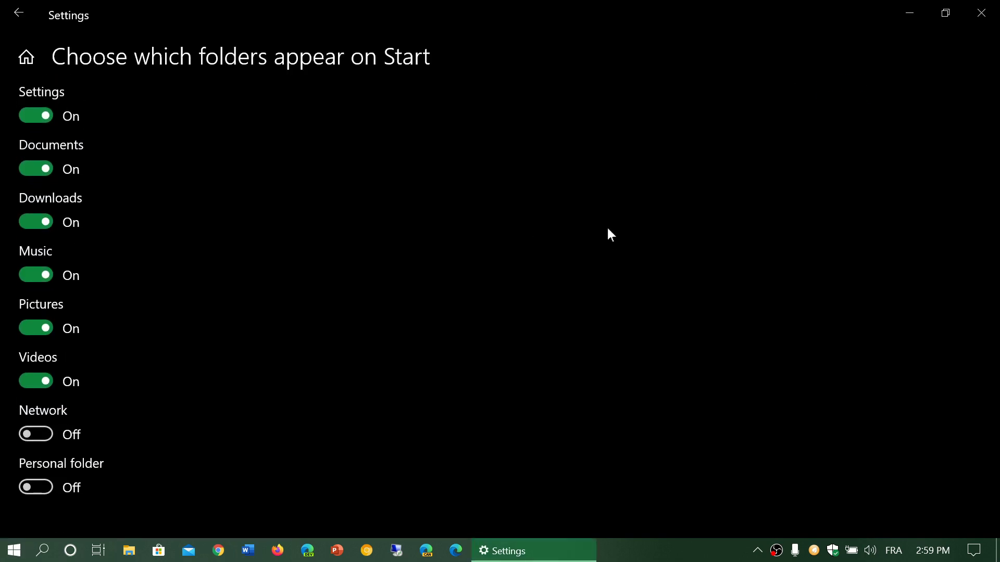
pyautogui.scroll(2, 364, 338)
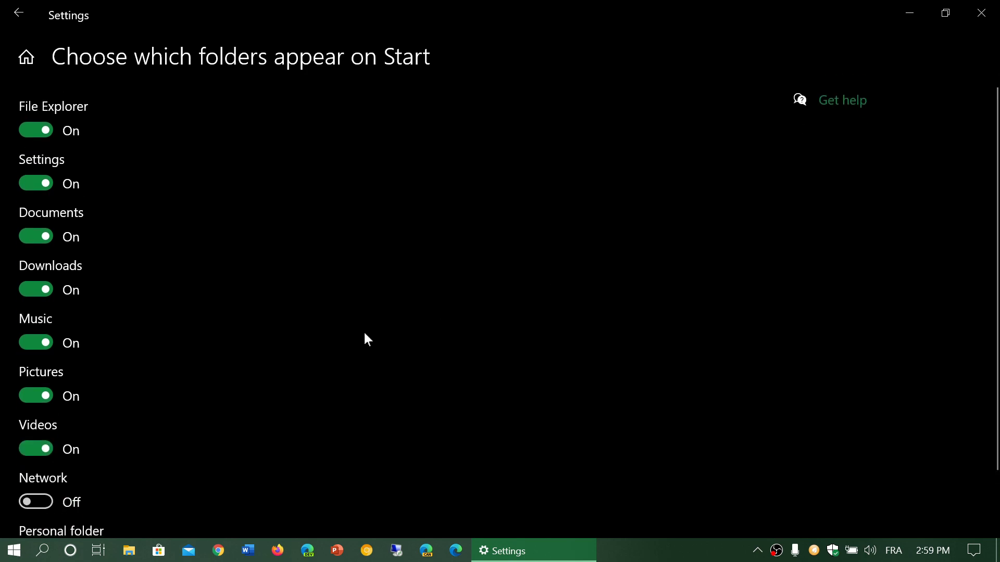
# Go back to Start settings, close Settings, and open Start showing the new folder shortcuts
pyautogui.click(17, 12)
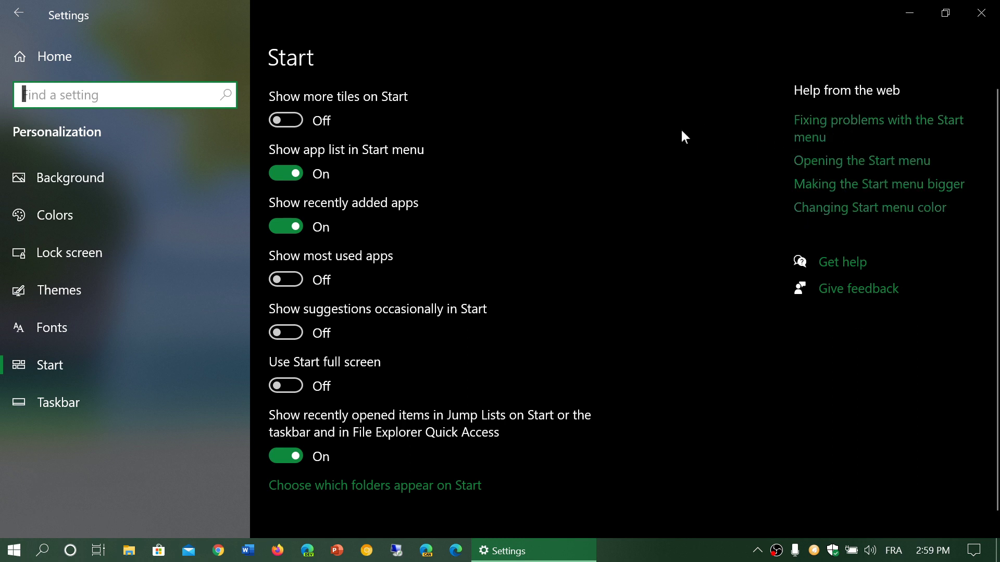
pyautogui.click(603, 209)
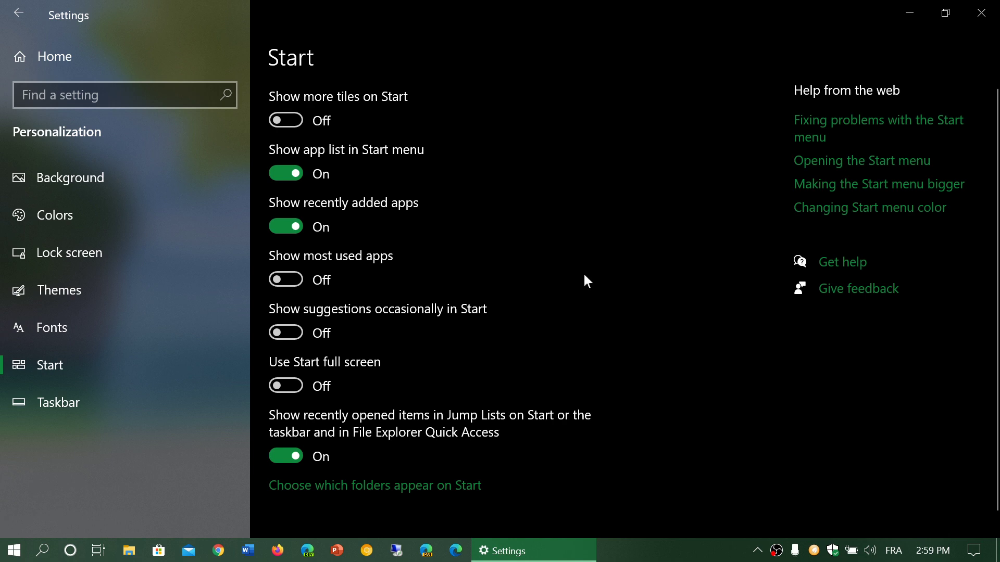
pyautogui.click(981, 13)
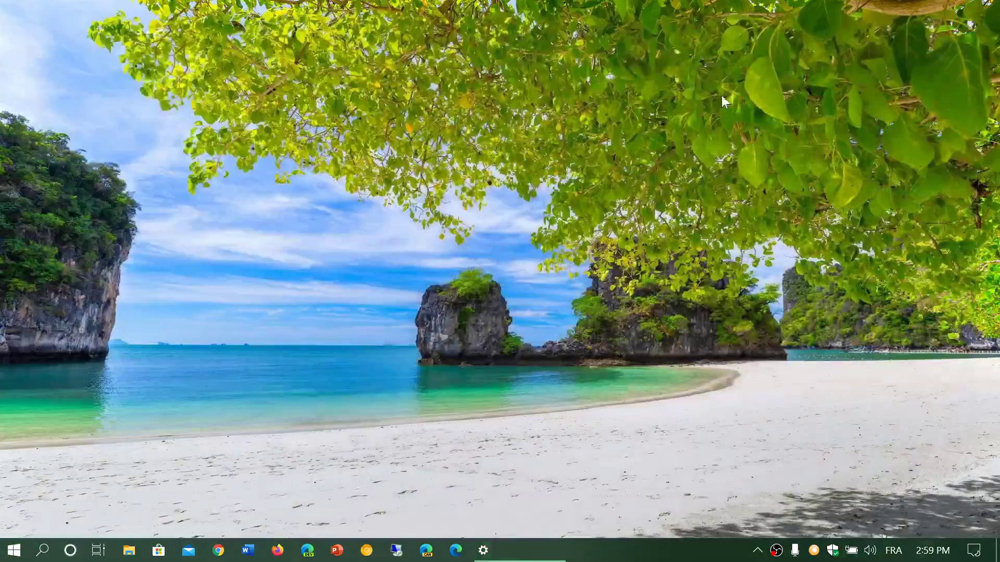
pyautogui.click(12, 552)
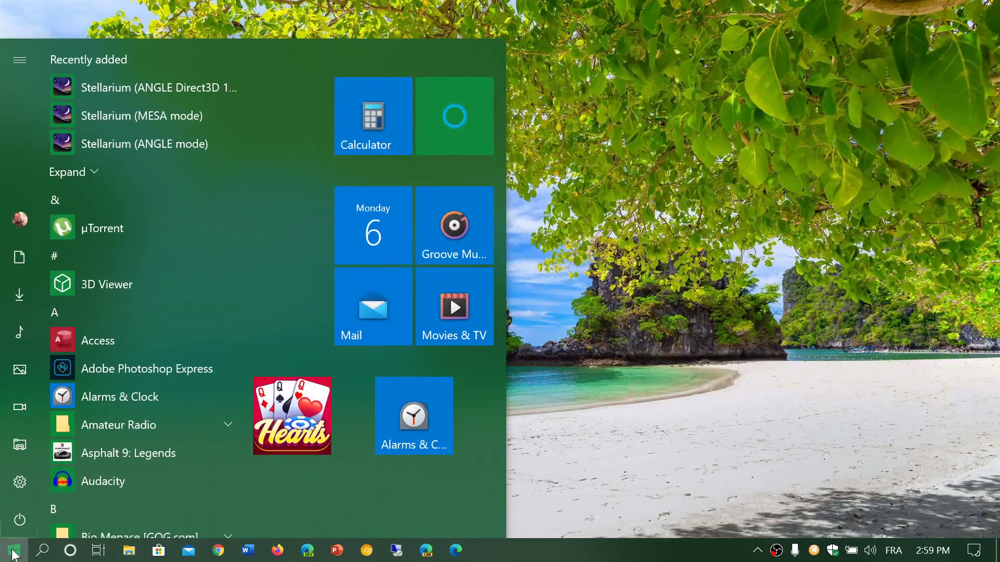